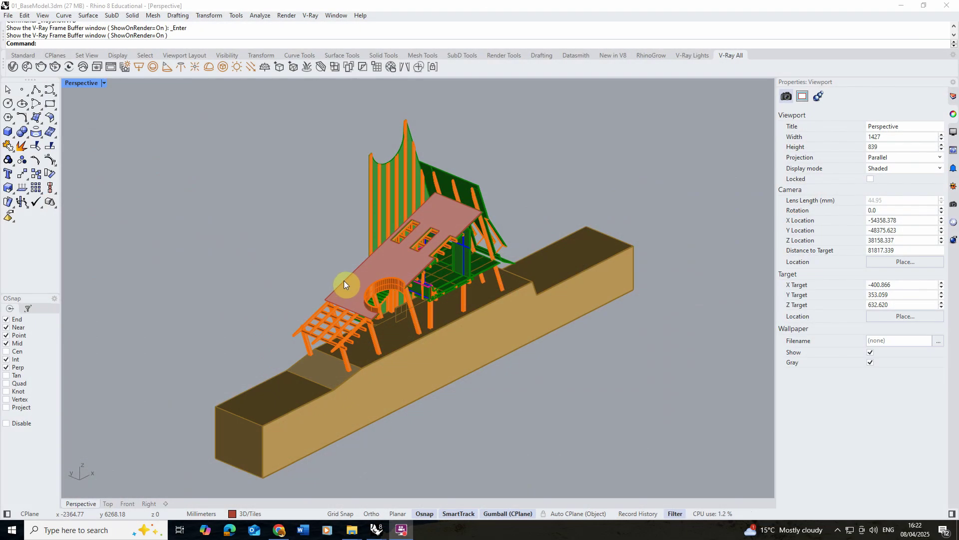
# Step: Run an interactive V-Ray render of the untextured house framed close over the roof, then stop it
pyautogui.click(345, 282)
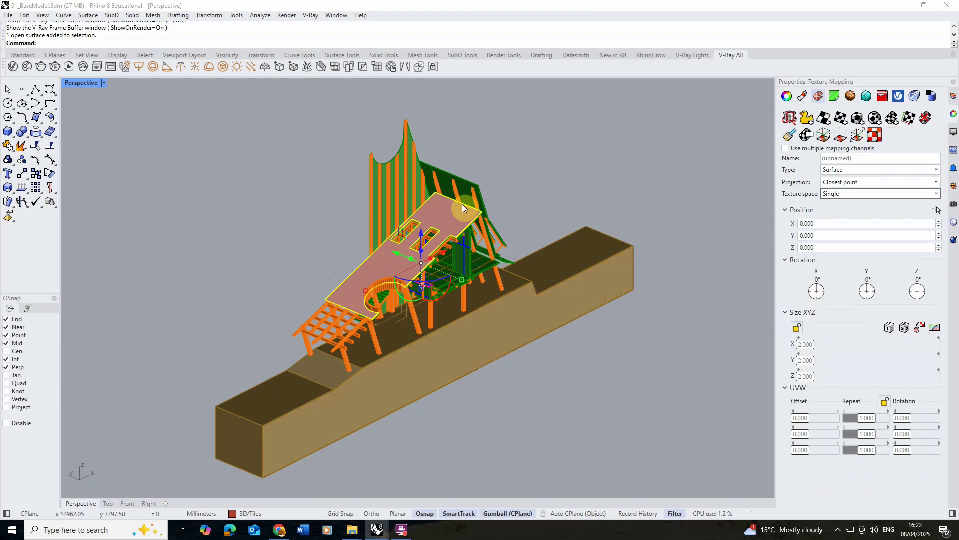
pyautogui.click(300, 258)
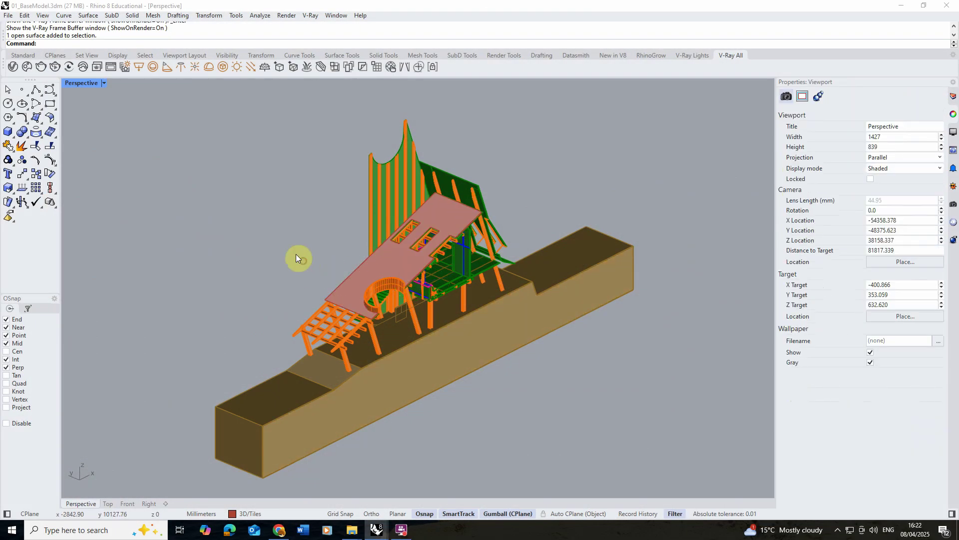
pyautogui.click(110, 67)
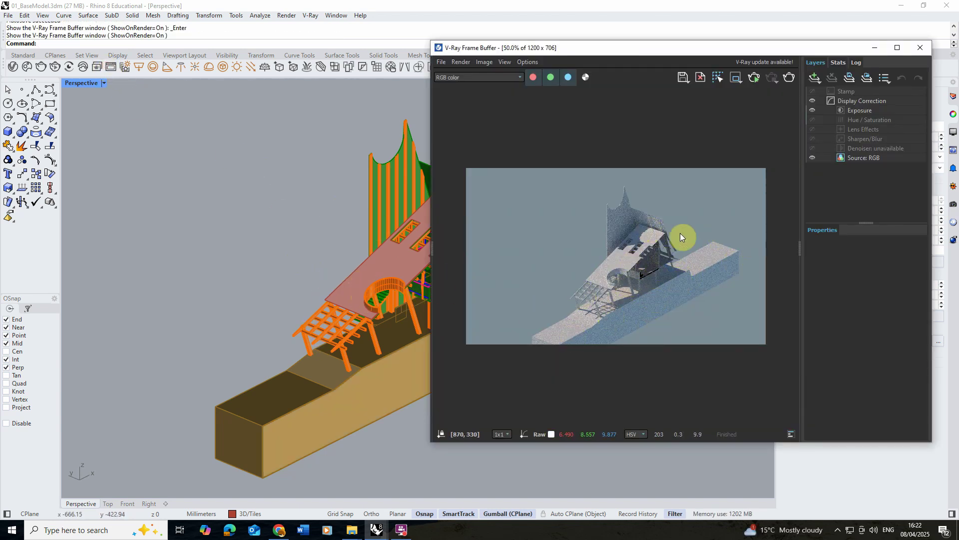
pyautogui.moveTo(338, 296); pyautogui.dragTo(367, 305, button='right')
pyautogui.click(754, 77)
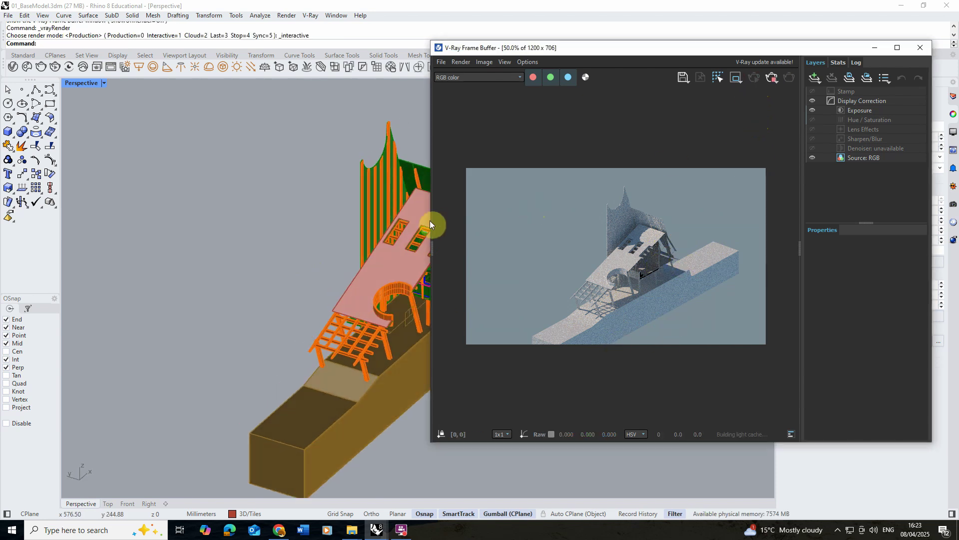
pyautogui.scroll(8, 403, 247)
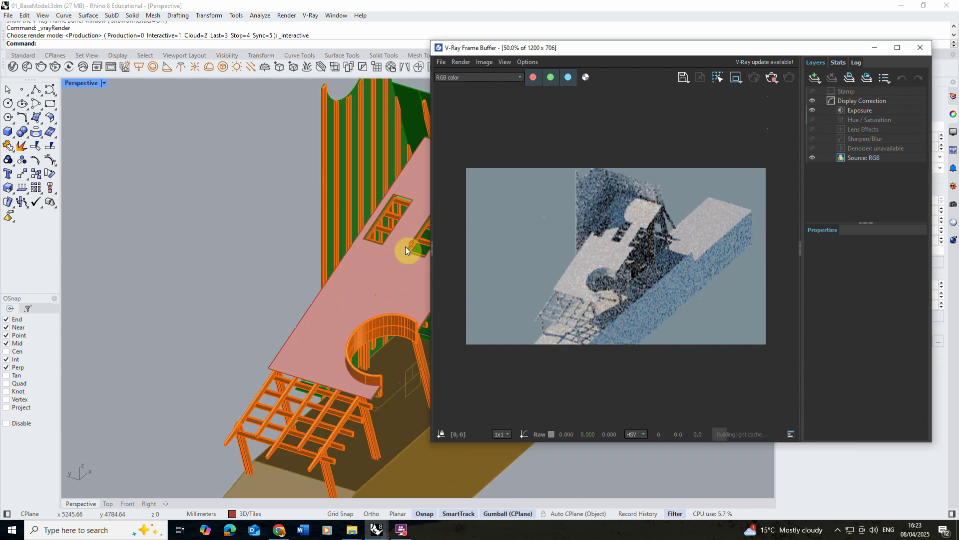
pyautogui.moveTo(392, 257); pyautogui.dragTo(386, 246, button='right')
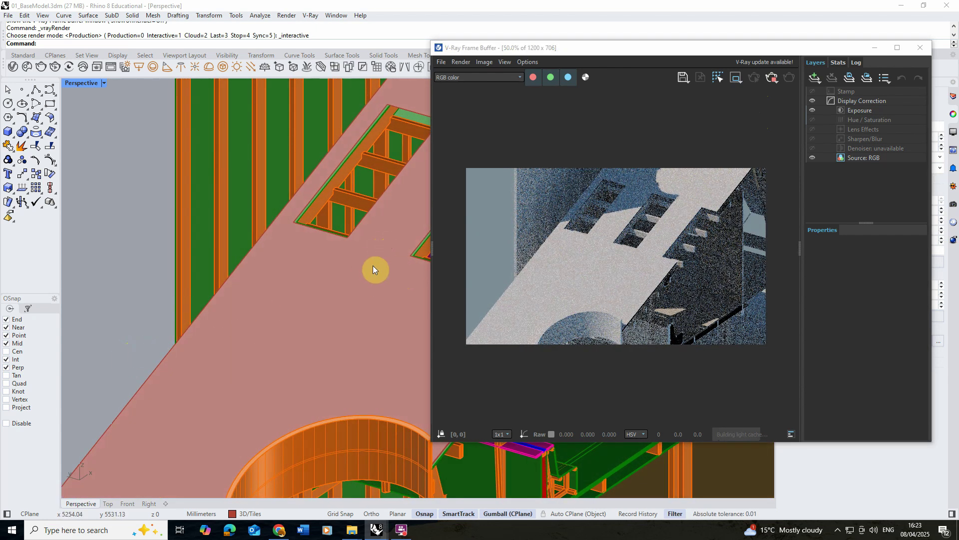
pyautogui.click(772, 78)
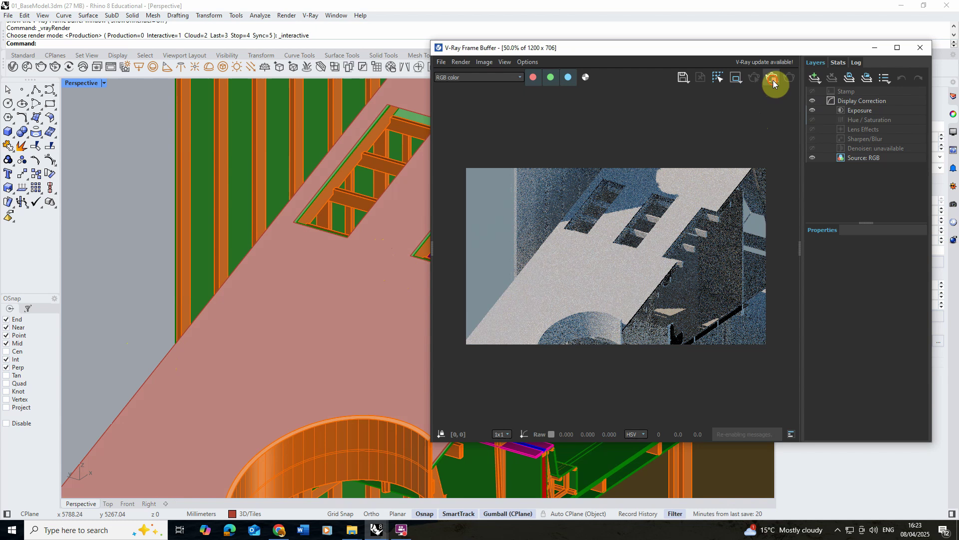
# Step: Hide the Frame Buffer and bring up the V-Ray Asset Editor
pyautogui.click(875, 48)
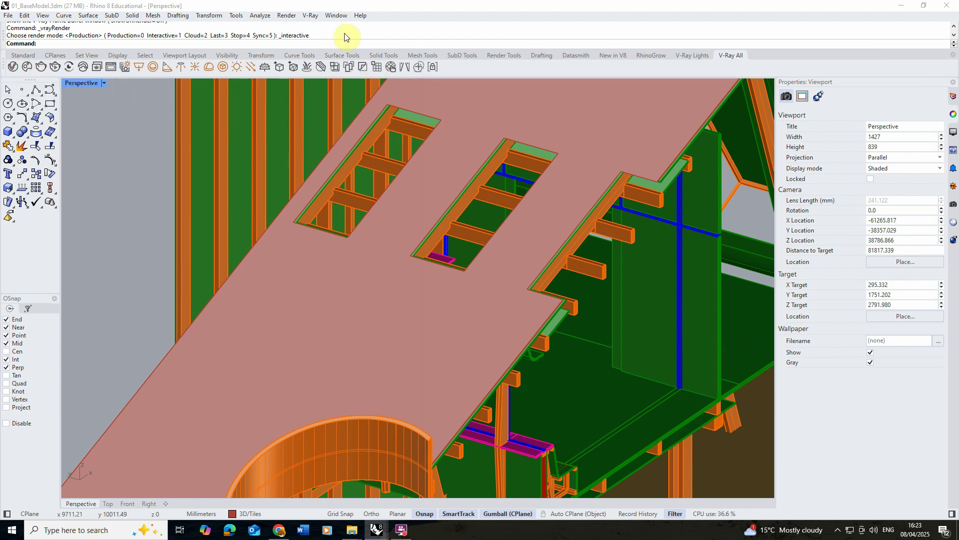
pyautogui.click(311, 15)
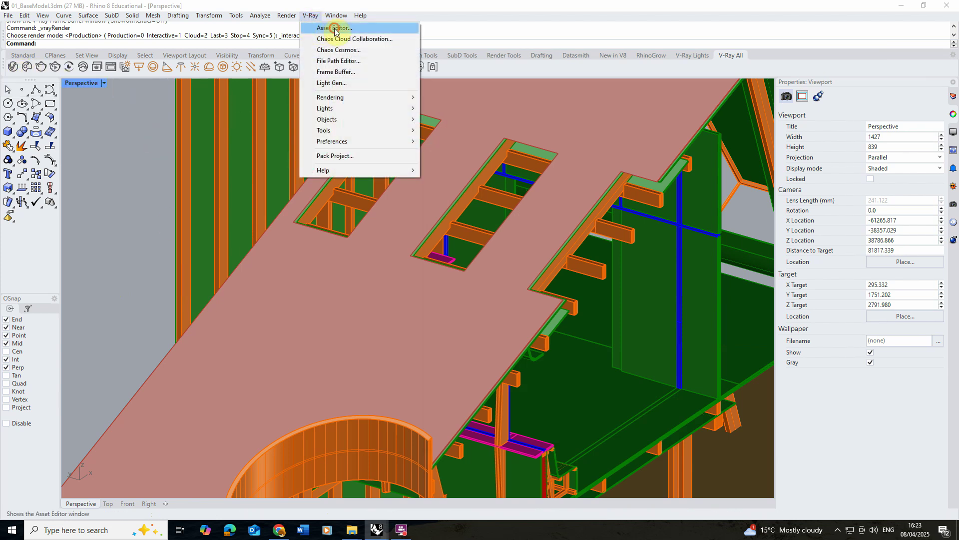
pyautogui.click(335, 28)
pyautogui.moveTo(271, 64); pyautogui.dragTo(277, 74)
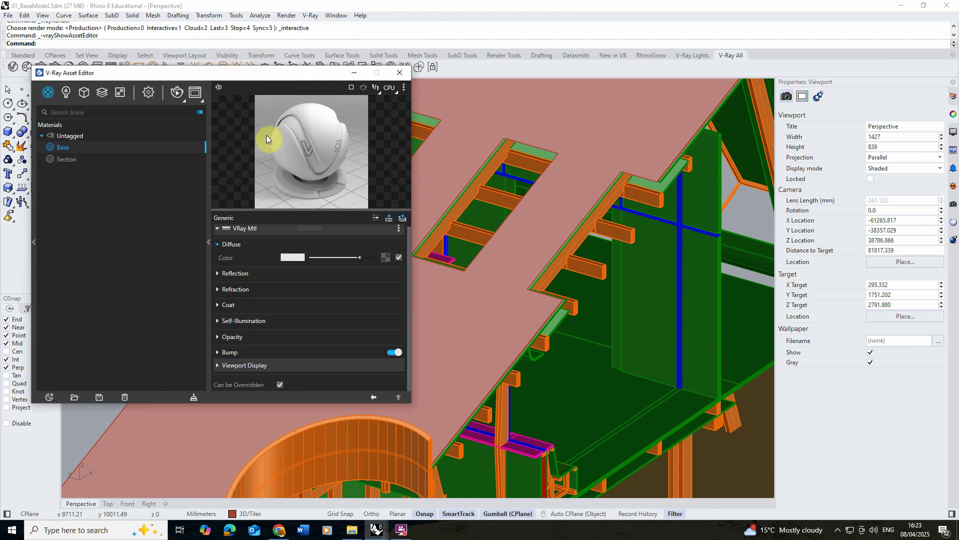
# Step: Add a new Generic material and name it 'Roof Tile'
pyautogui.click(50, 398)
pyautogui.moveTo(65, 384)
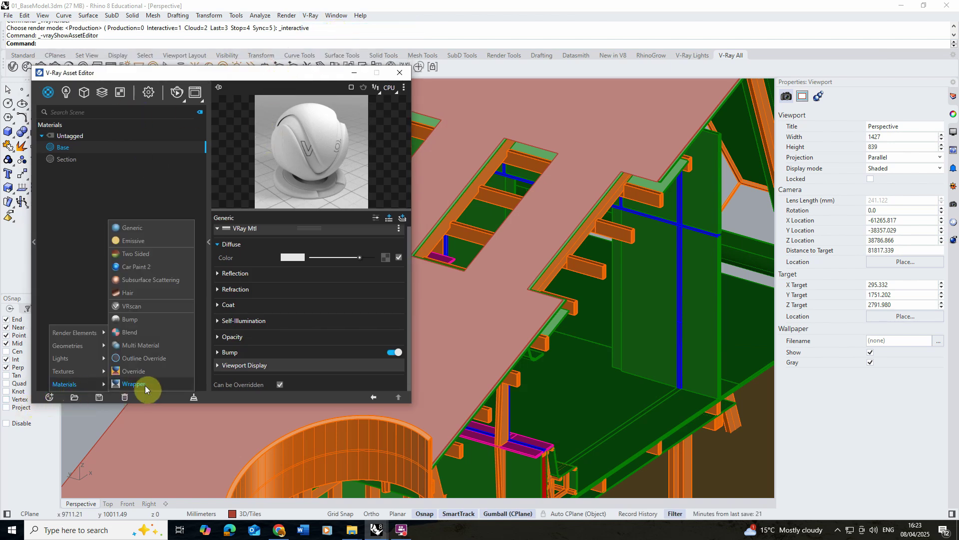
pyautogui.click(149, 228)
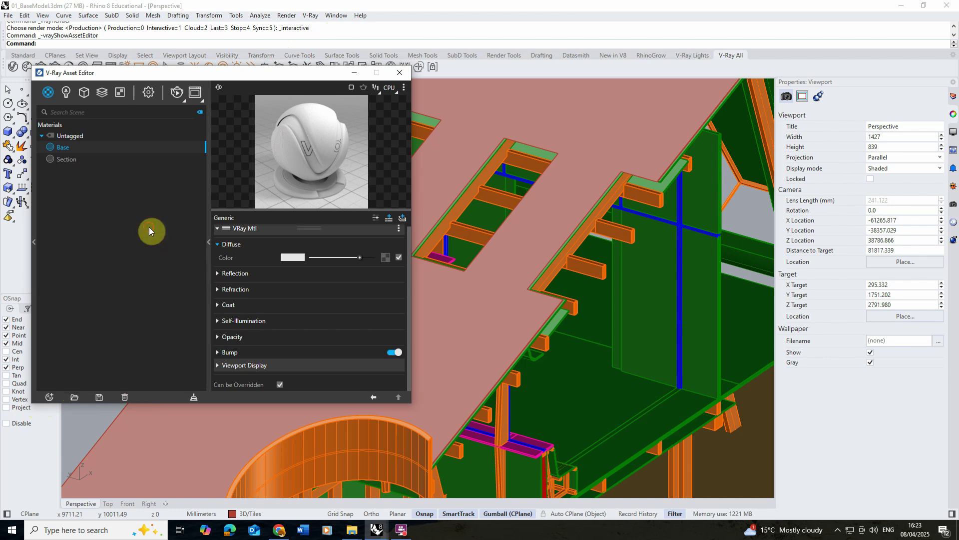
pyautogui.doubleClick(90, 160)
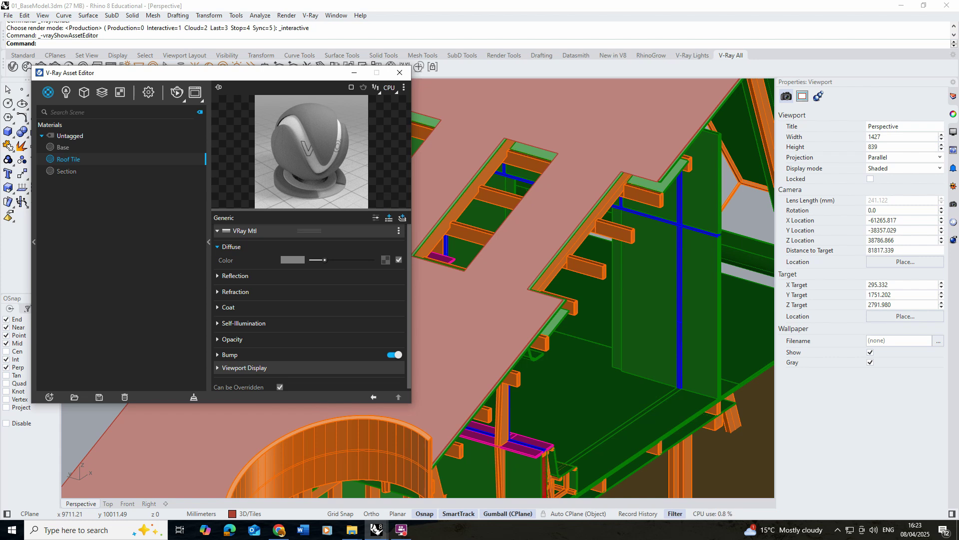
pyautogui.click(123, 295)
pyautogui.click(279, 530)
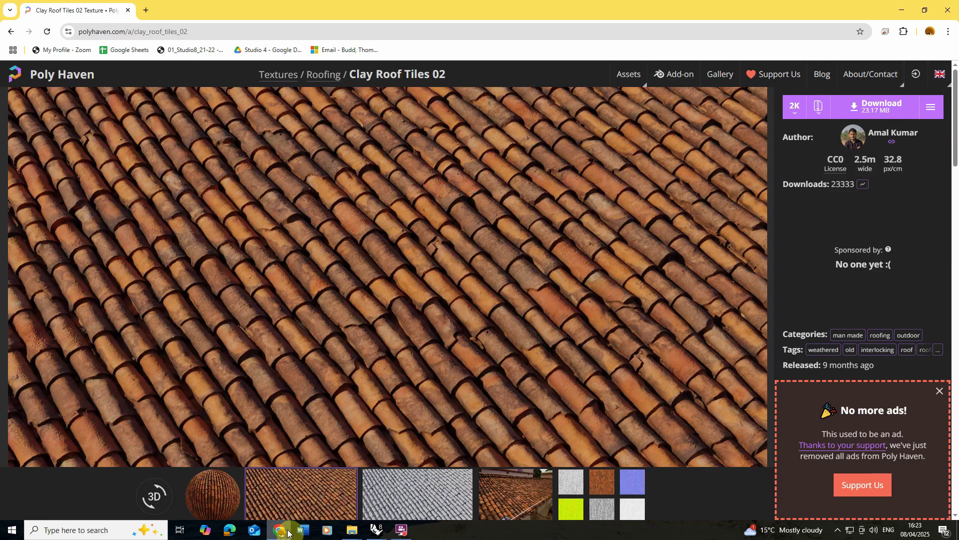
pyautogui.click(227, 502)
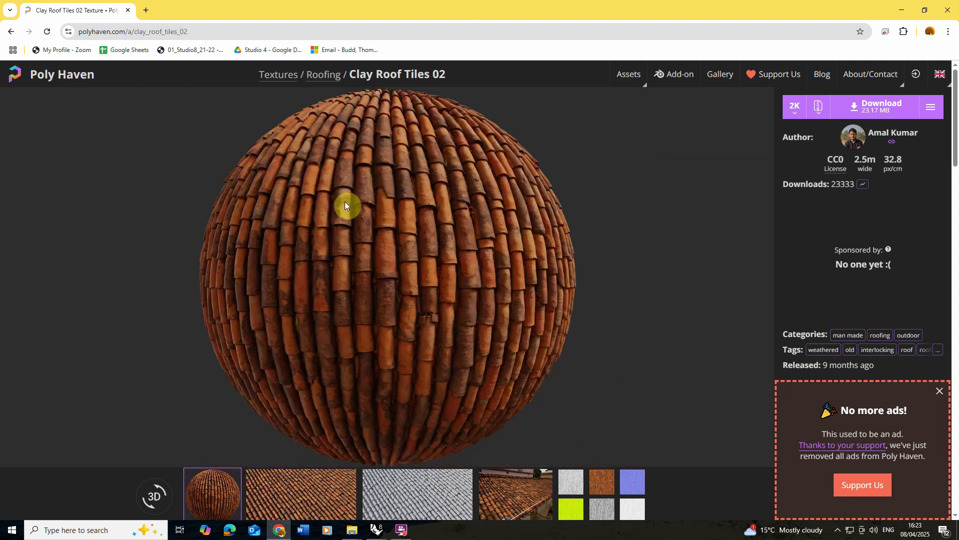
pyautogui.click(11, 31)
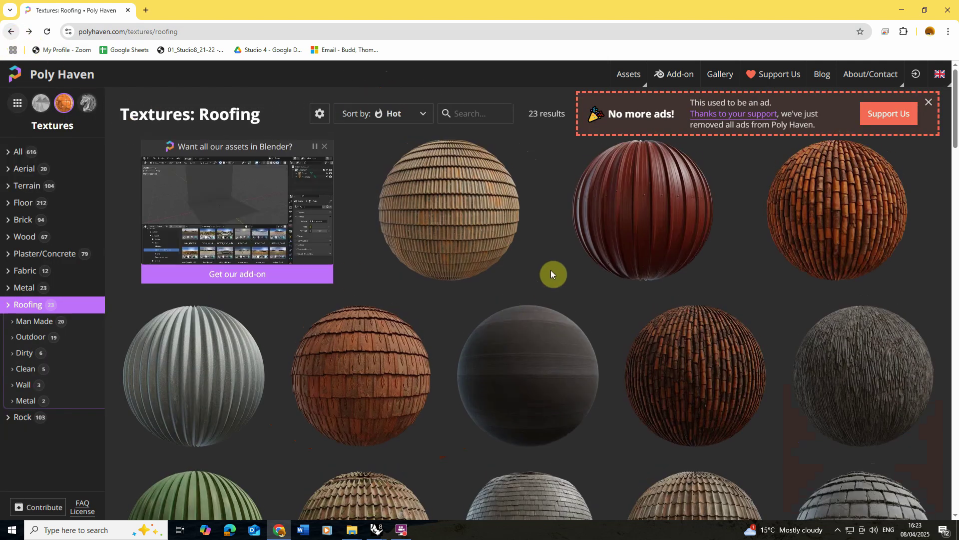
pyautogui.scroll(-2, 729, 332)
pyautogui.scroll(-2, 449, 299)
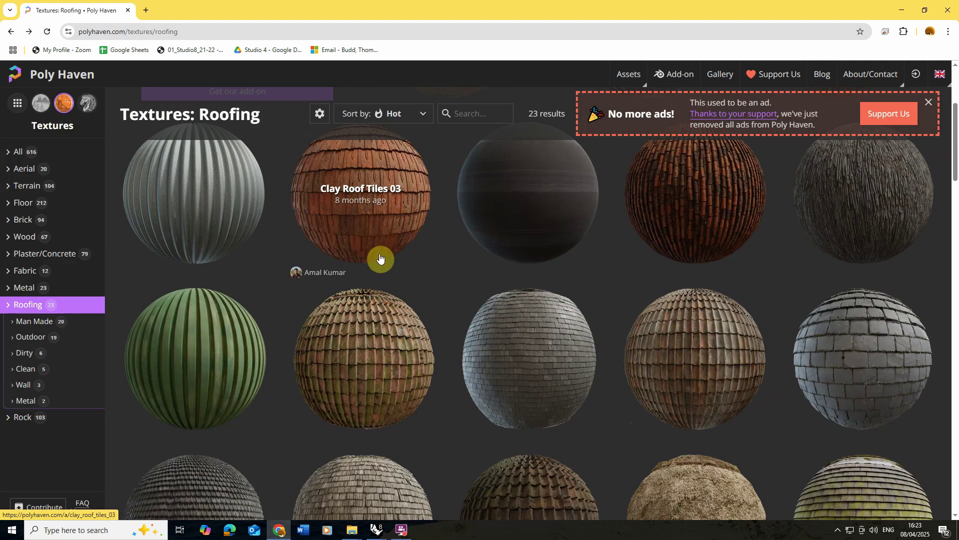
pyautogui.scroll(-2, 379, 259)
pyautogui.scroll(-2, 380, 258)
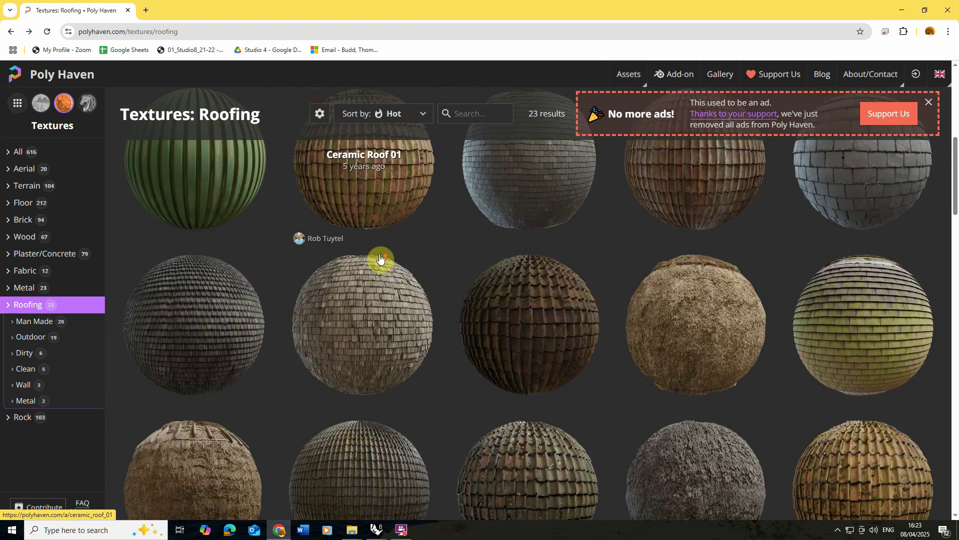
pyautogui.scroll(7, 380, 258)
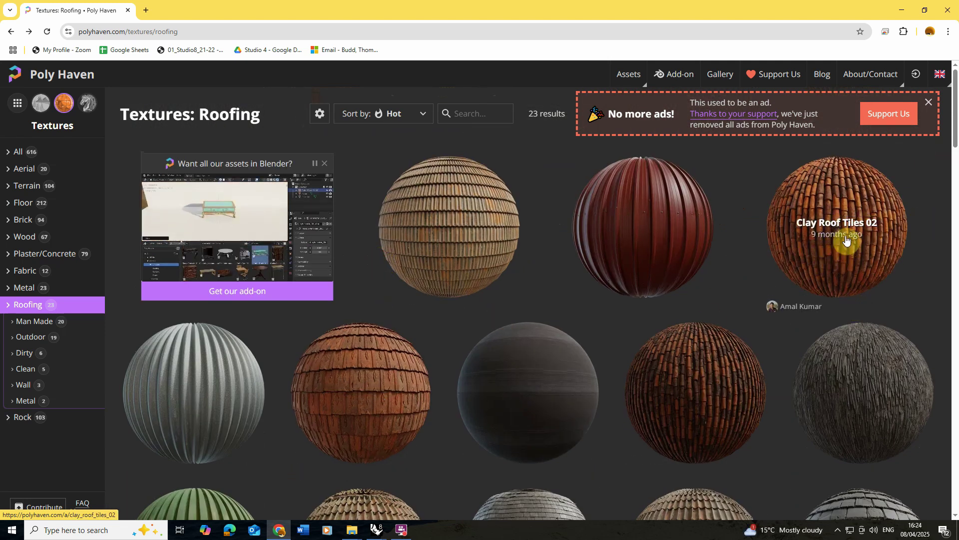
pyautogui.hotkey('alt', 'Tab')
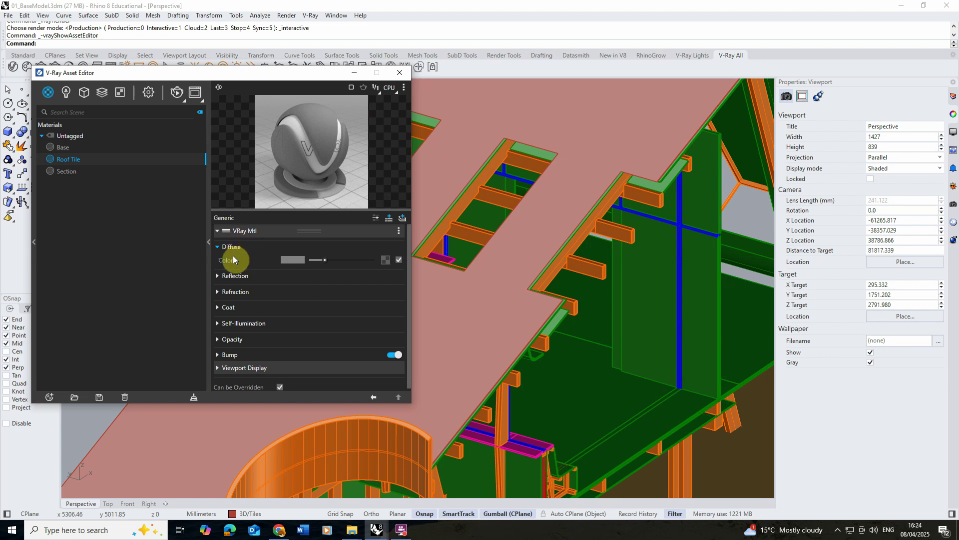
# Step: Load clay_roof_tiles_02_diff_2k as a Bitmap in Roof Tile's Diffuse colour slot
pyautogui.click(385, 260)
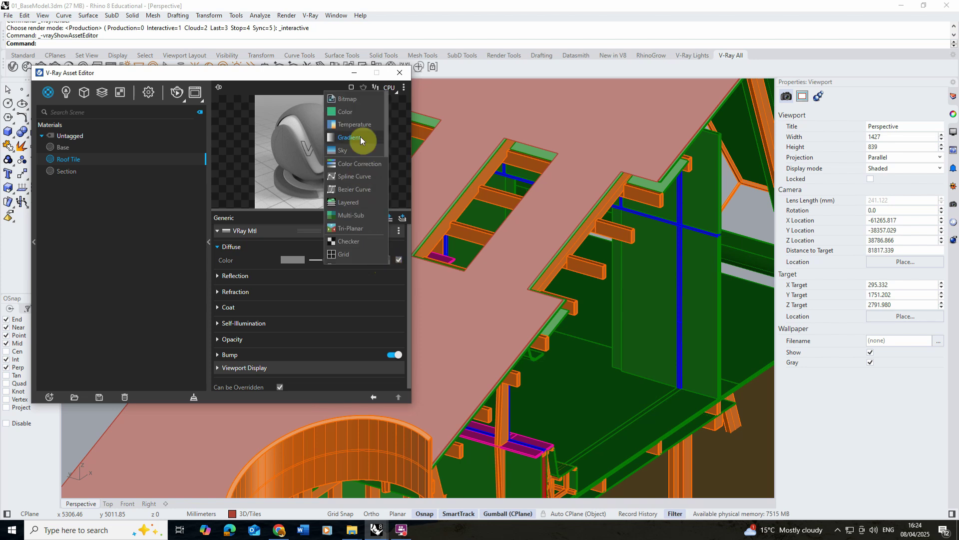
pyautogui.click(351, 102)
pyautogui.click(344, 159)
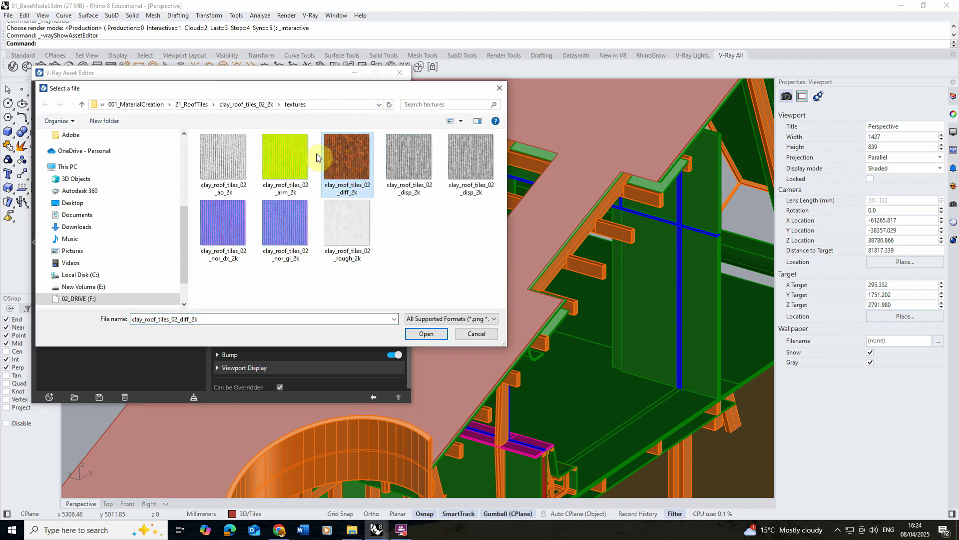
pyautogui.click(426, 333)
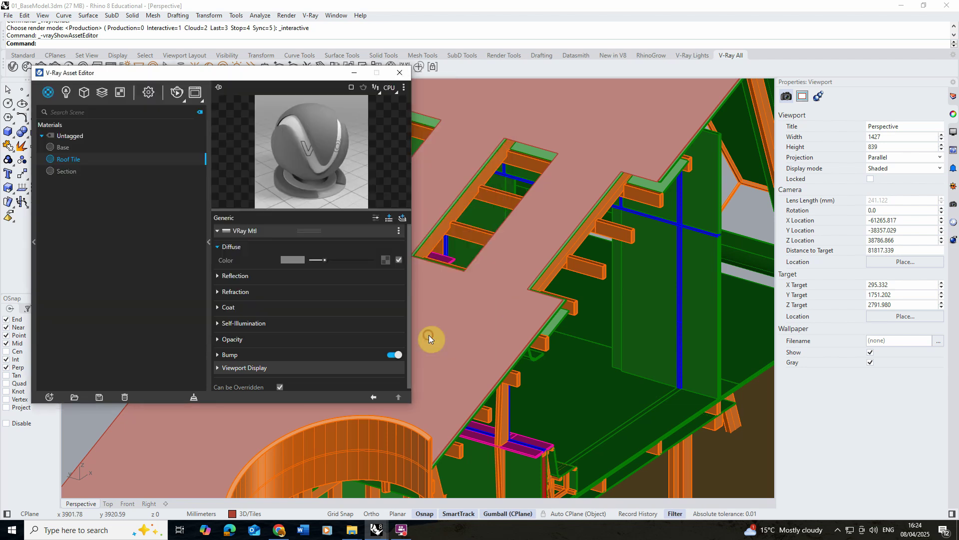
pyautogui.click(375, 398)
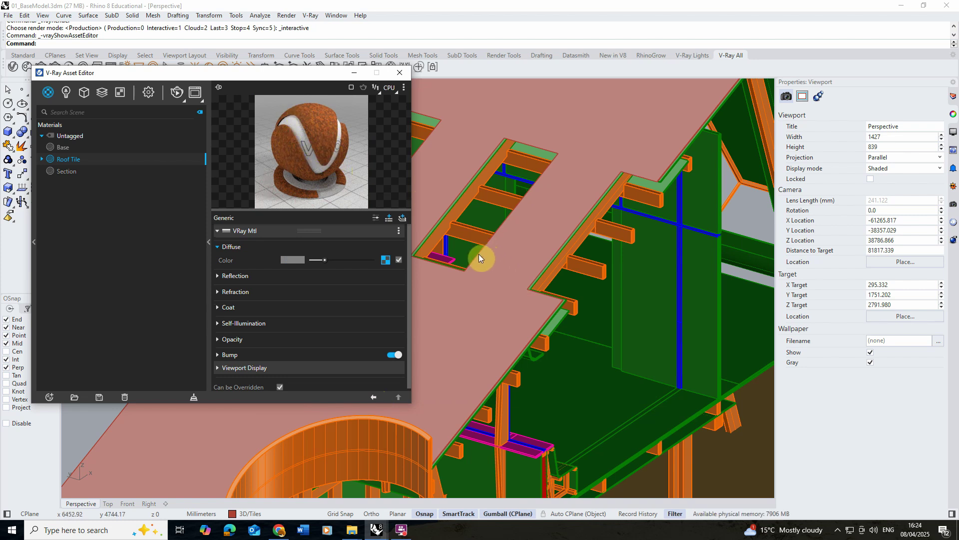
# Step: Select the roof slab and apply the Roof Tile material to it
pyautogui.click(479, 254)
pyautogui.moveTo(522, 258); pyautogui.dragTo(621, 274, button='right')
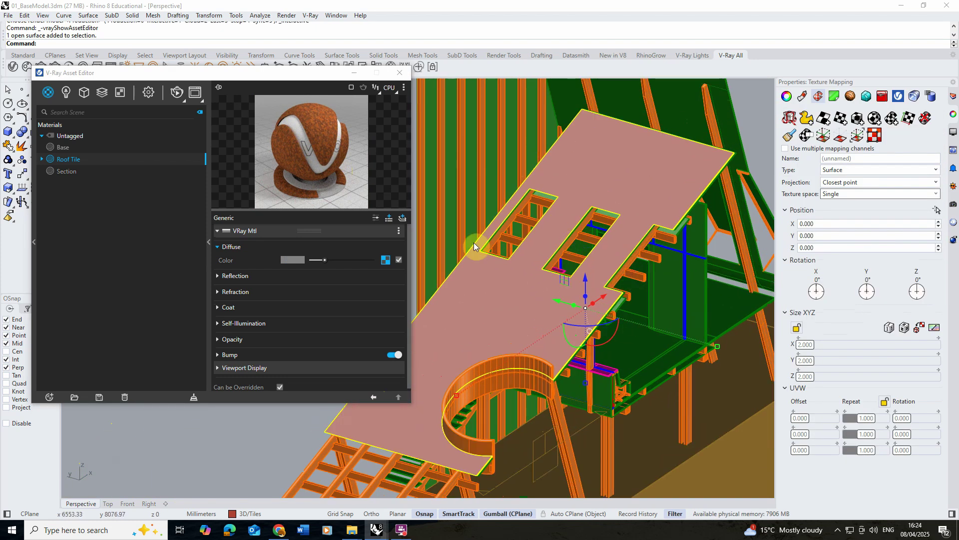
pyautogui.rightClick(94, 159)
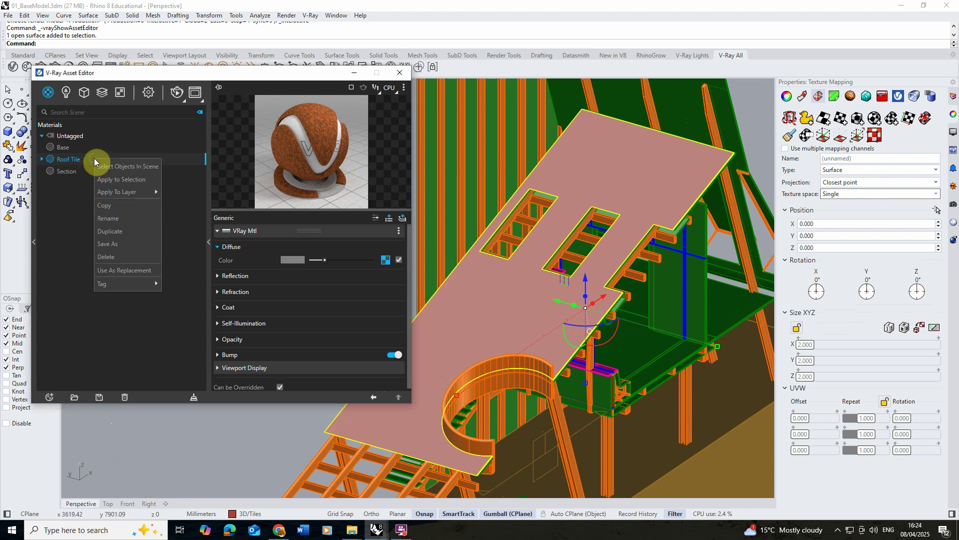
pyautogui.click(117, 180)
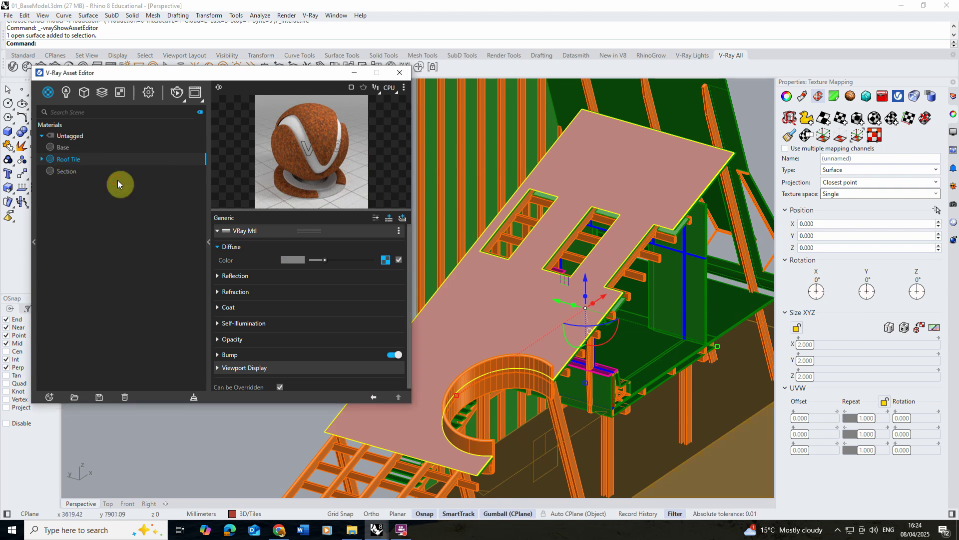
# Step: Start an interactive render, put the Asset Editor away, and inspect the tiled roof slab
pyautogui.click(195, 91)
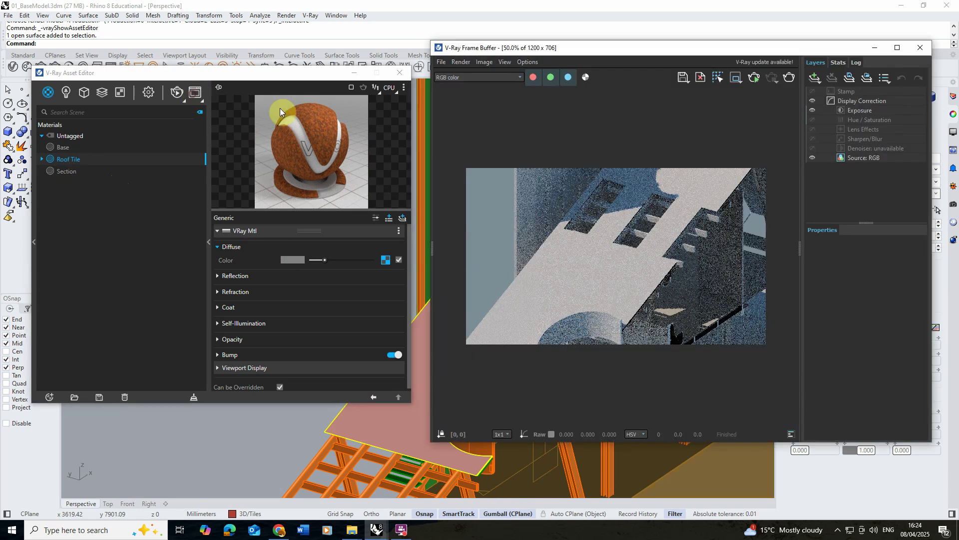
pyautogui.click(755, 77)
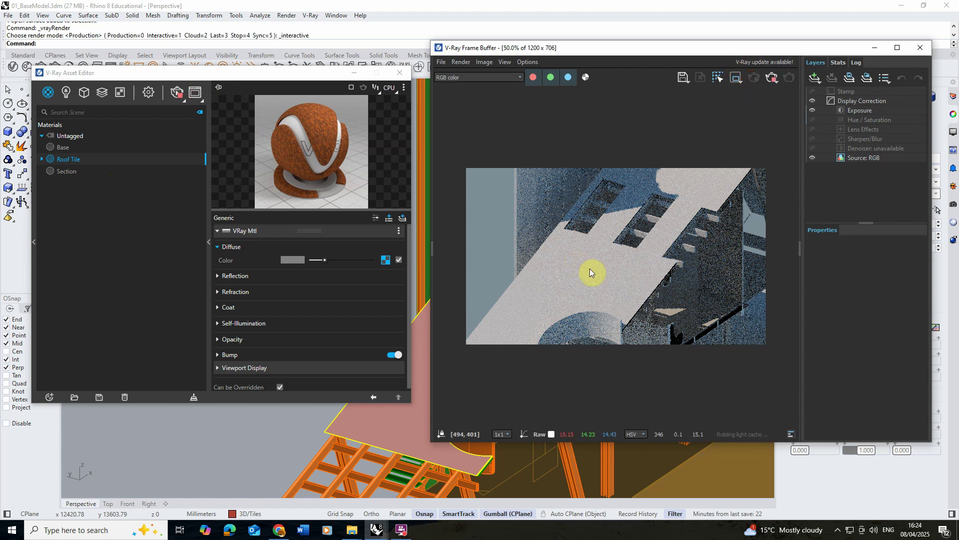
pyautogui.scroll(2, 420, 429)
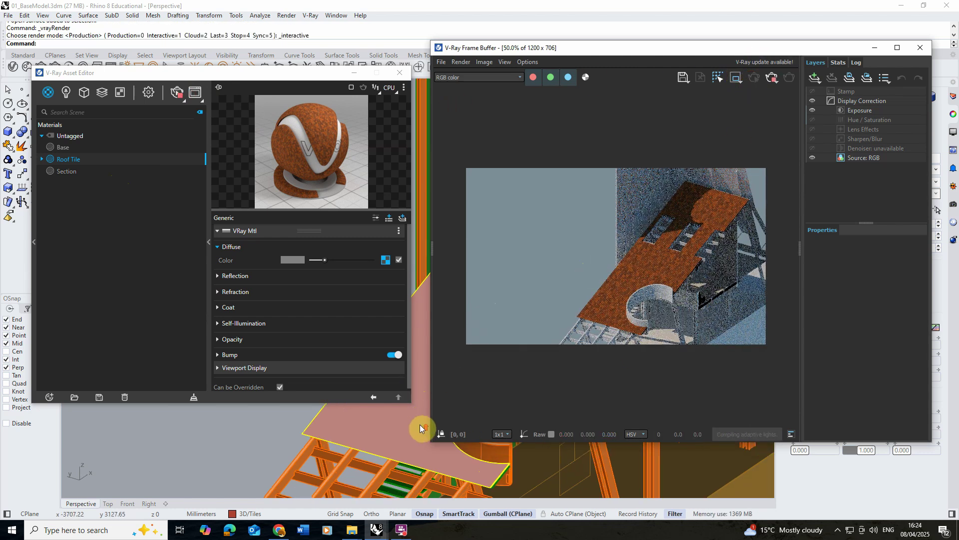
pyautogui.scroll(3, 415, 428)
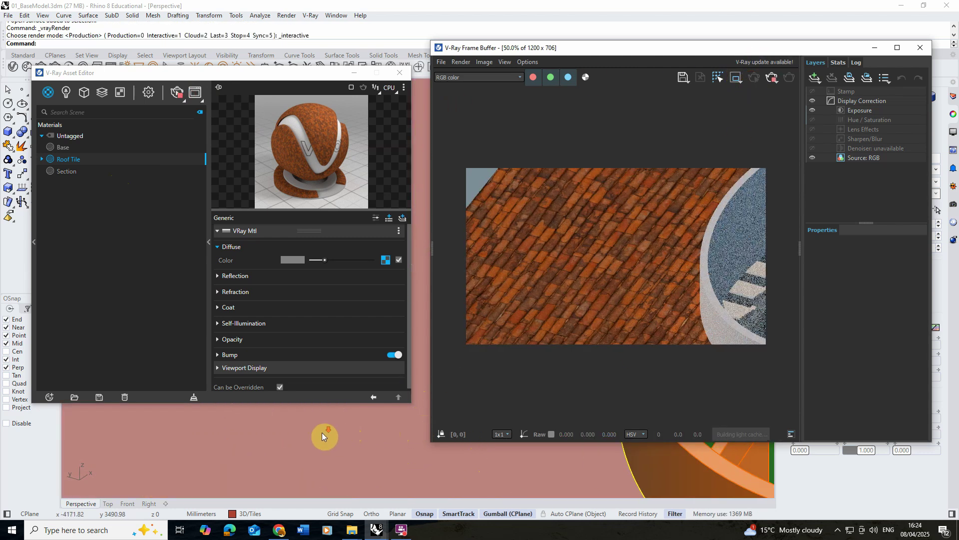
pyautogui.scroll(-4, 321, 430)
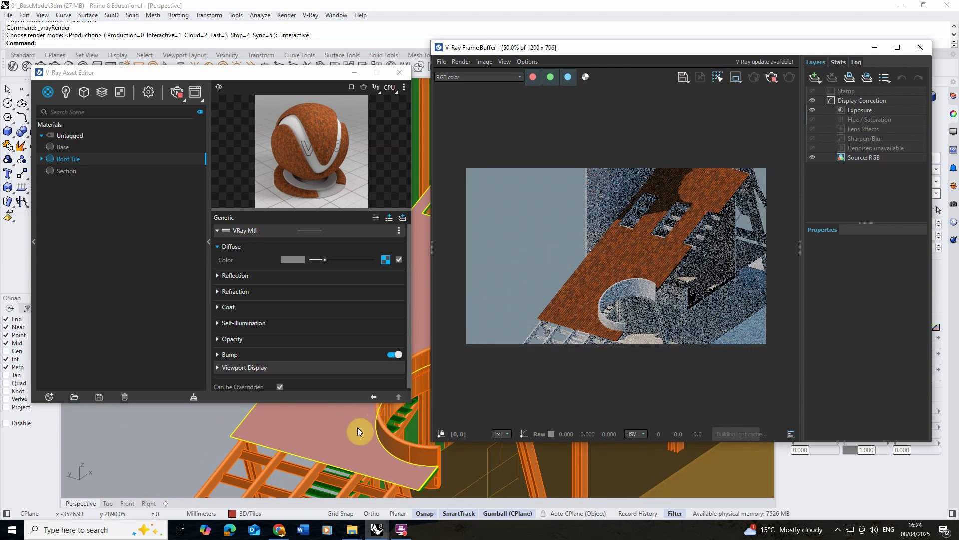
pyautogui.click(354, 73)
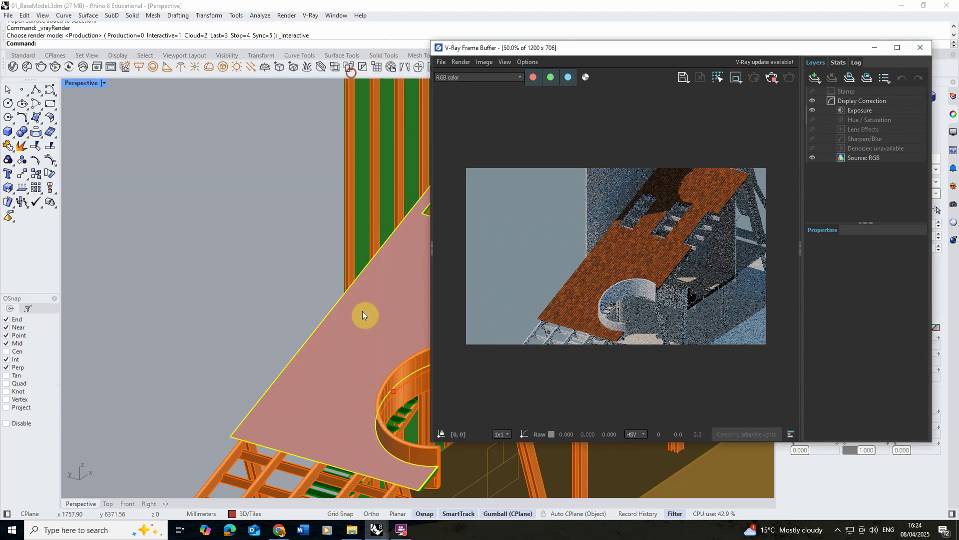
pyautogui.scroll(2, 332, 302)
pyautogui.scroll(4, 358, 285)
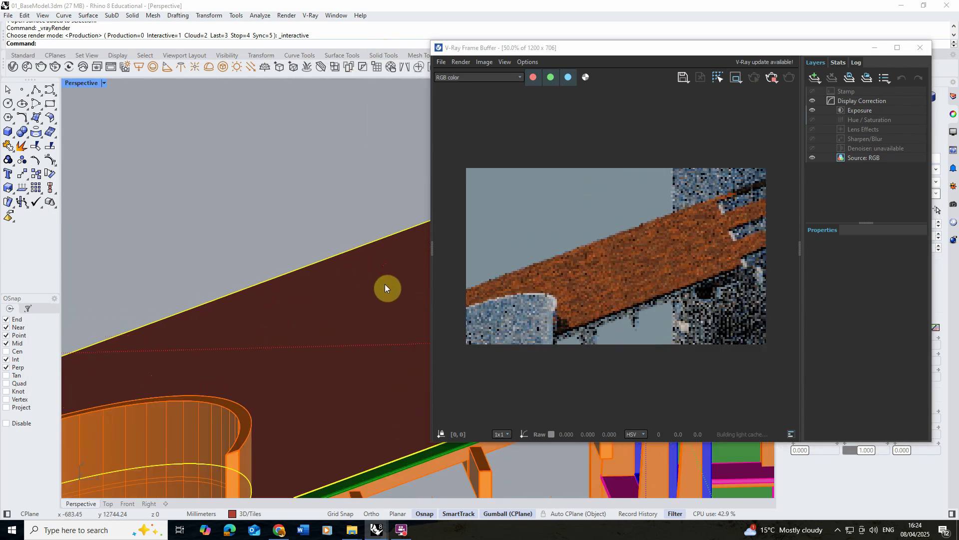
pyautogui.scroll(-3, 333, 277)
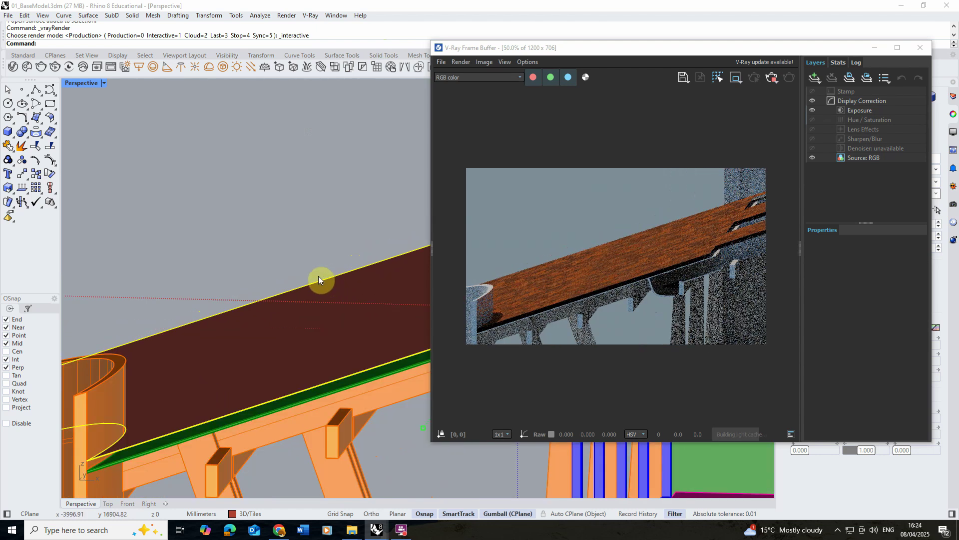
pyautogui.scroll(3, 319, 275)
pyautogui.moveTo(344, 283); pyautogui.dragTo(260, 313, button='right')
pyautogui.scroll(-3, 337, 233)
pyautogui.scroll(5, 352, 238)
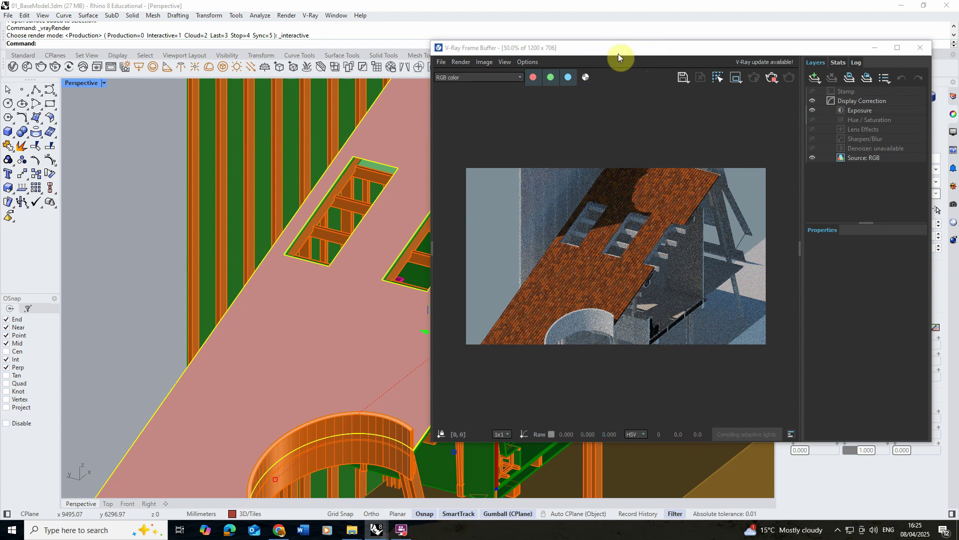
# Step: Move and narrow the Frame Buffer beside the roof, then show the roof's Texture Mapping properties
pyautogui.moveTo(737, 49); pyautogui.dragTo(584, 48)
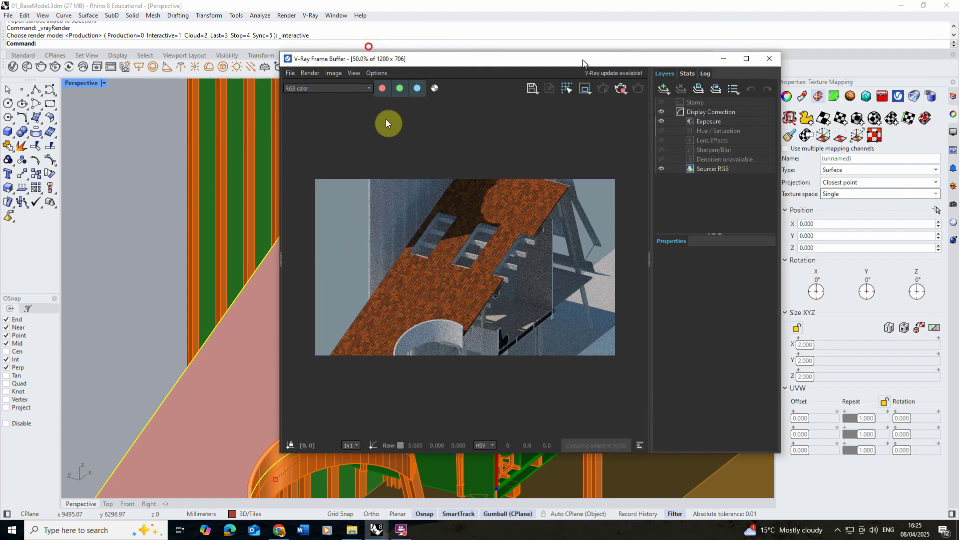
pyautogui.moveTo(368, 47); pyautogui.dragTo(155, 47)
pyautogui.moveTo(499, 248); pyautogui.dragTo(542, 249)
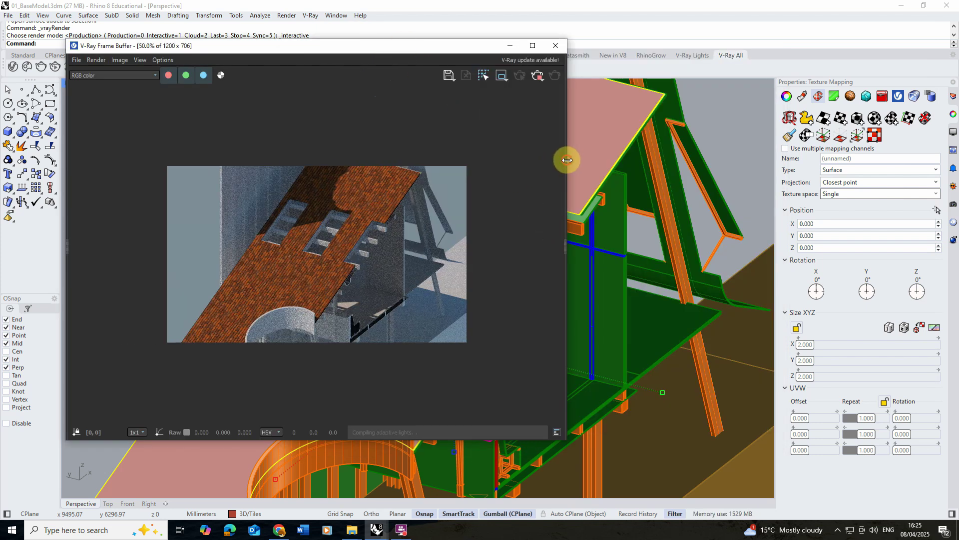
pyautogui.moveTo(567, 160); pyautogui.dragTo(433, 161)
pyautogui.moveTo(213, 50); pyautogui.dragTo(165, 67)
pyautogui.moveTo(706, 197); pyautogui.dragTo(477, 287, button='right')
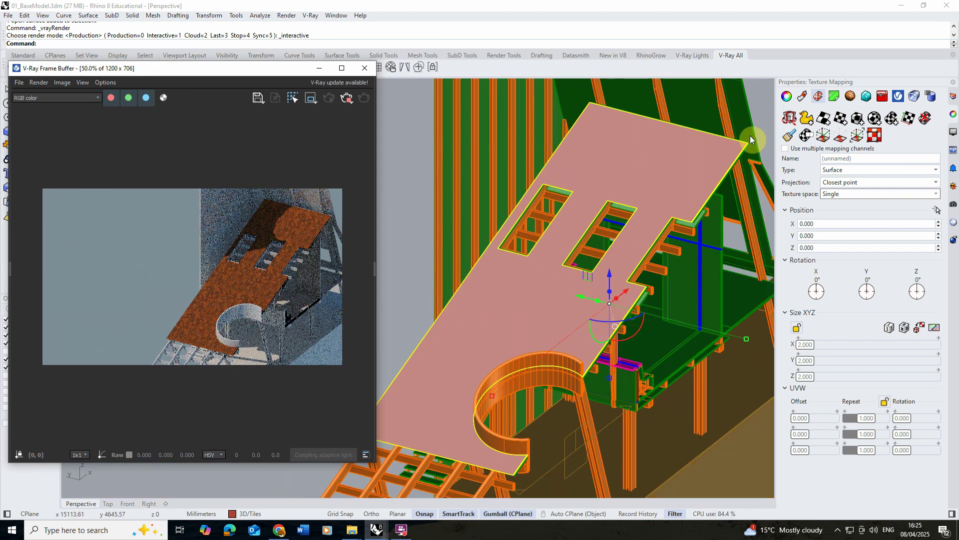
pyautogui.click(792, 98)
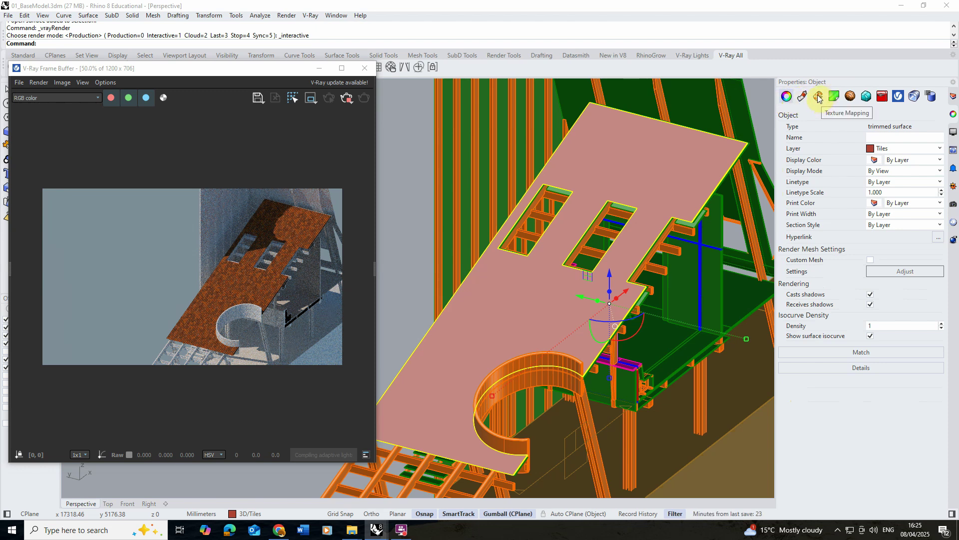
pyautogui.click(821, 99)
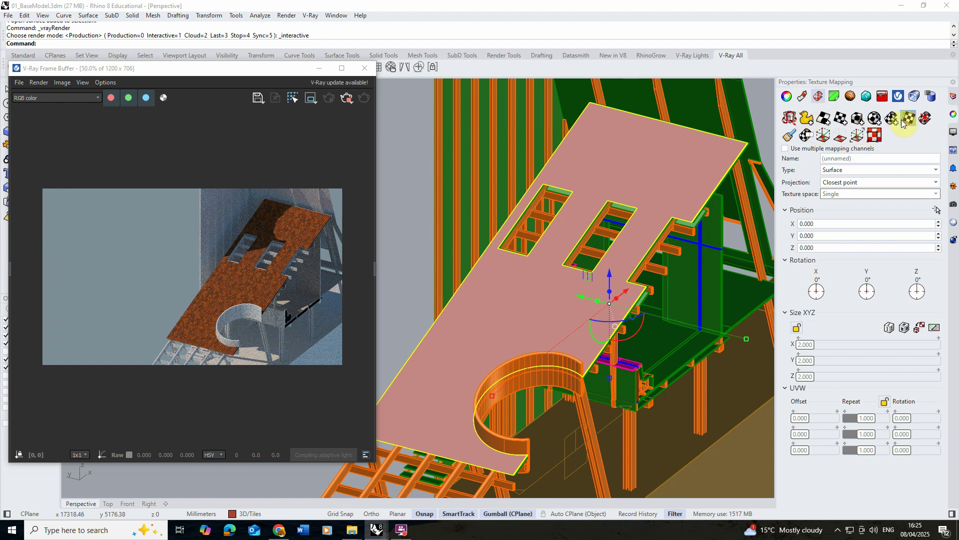
# Step: Apply capped box mapping to the roof slab, sized about 1624 × 1479 × 1762
pyautogui.click(858, 119)
pyautogui.scroll(-3, 546, 268)
pyautogui.scroll(4, 435, 350)
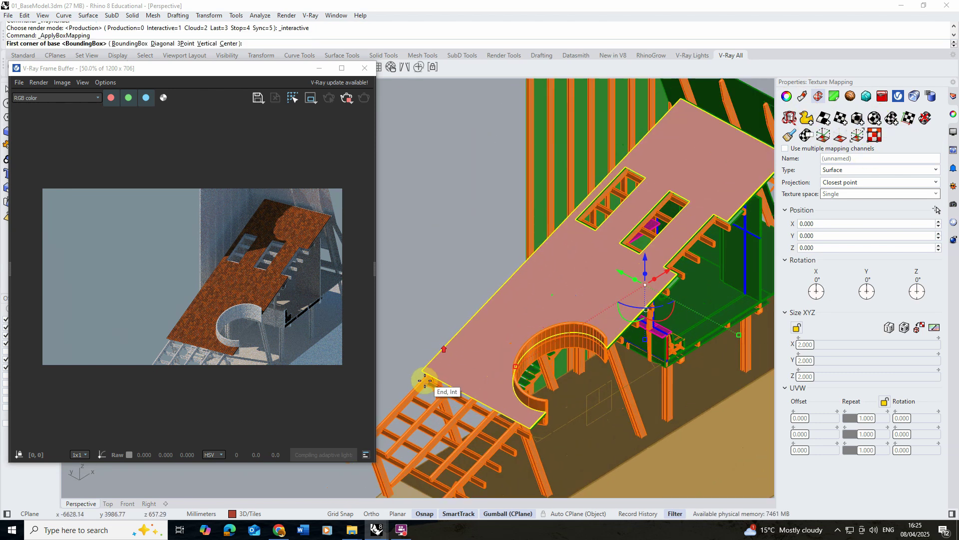
pyautogui.click(425, 373)
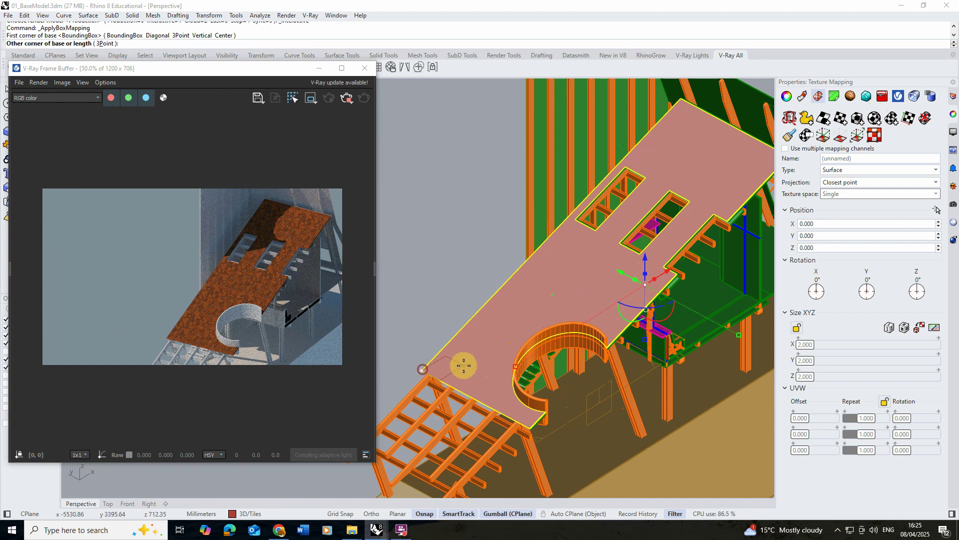
pyautogui.click(488, 367)
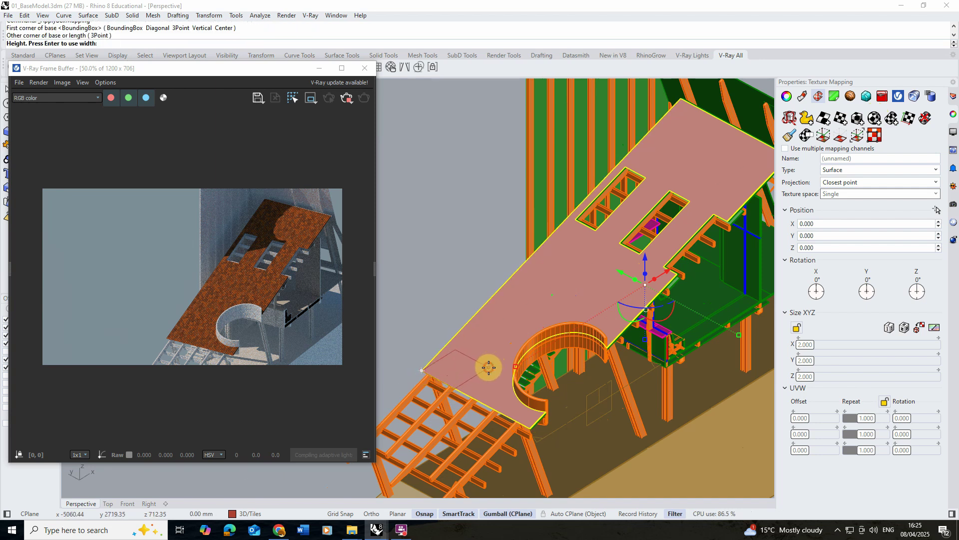
pyautogui.click(433, 323)
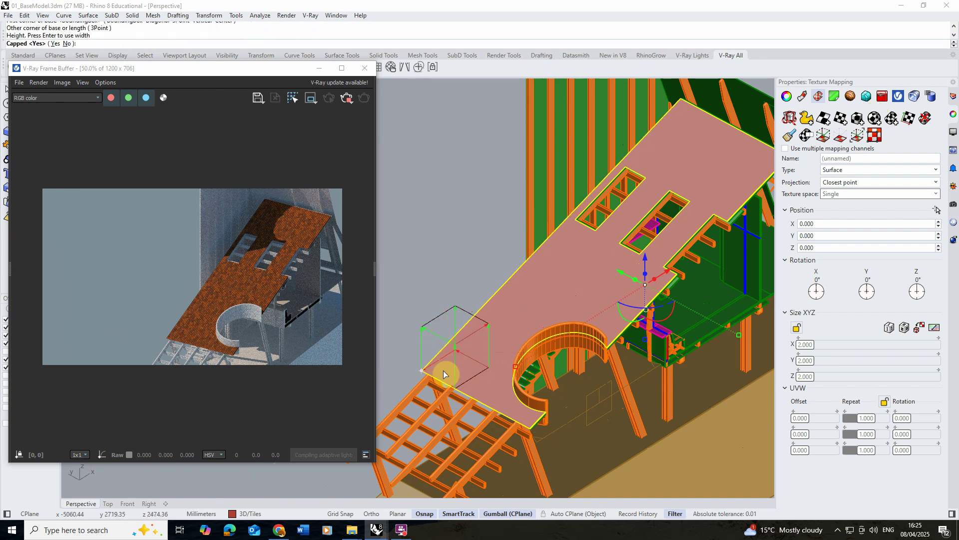
pyautogui.moveTo(449, 353); pyautogui.dragTo(465, 295, button='right')
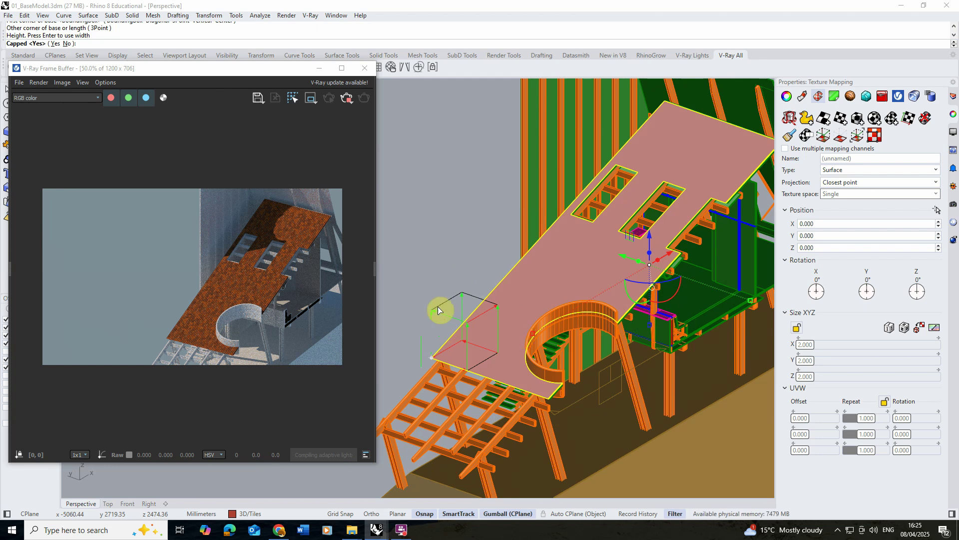
pyautogui.rightClick(461, 318)
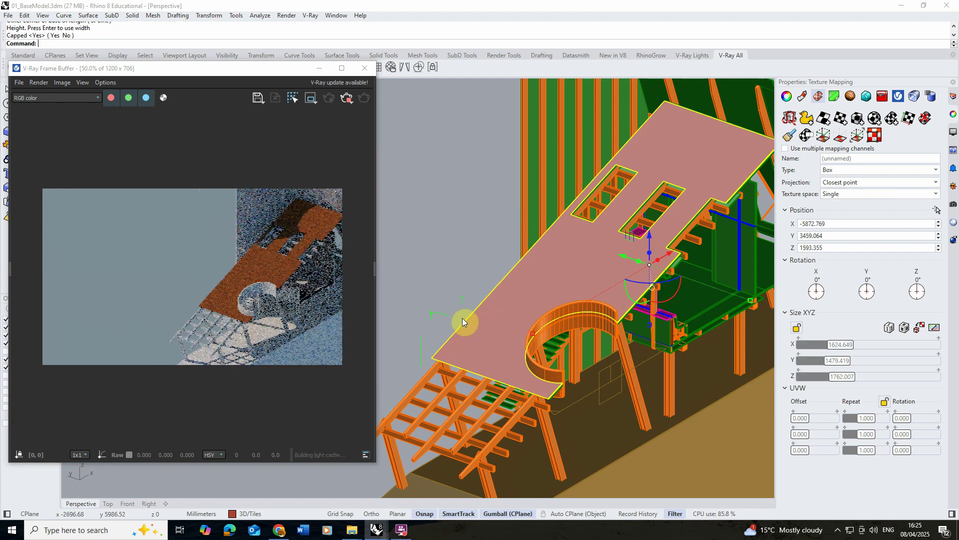
pyautogui.moveTo(499, 293); pyautogui.dragTo(502, 297, button='right')
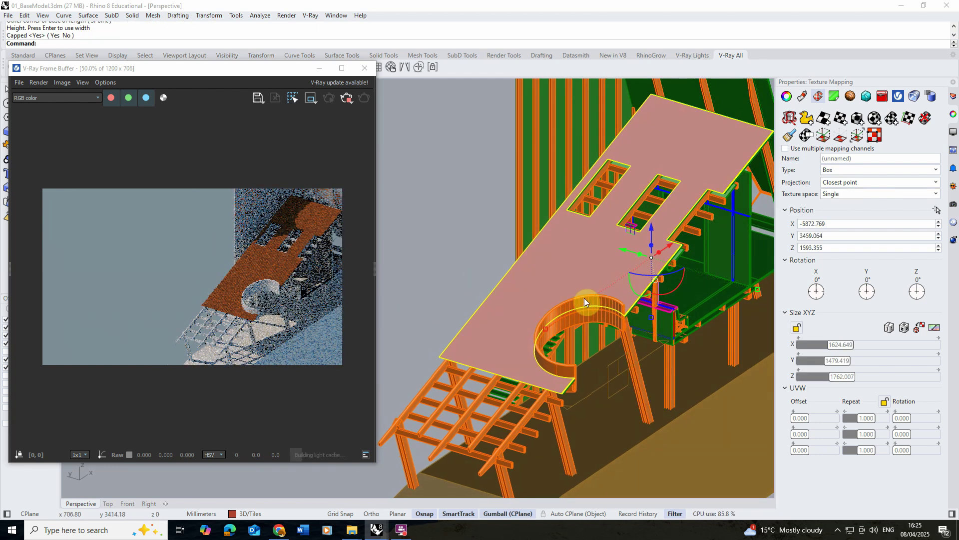
pyautogui.scroll(6, 594, 272)
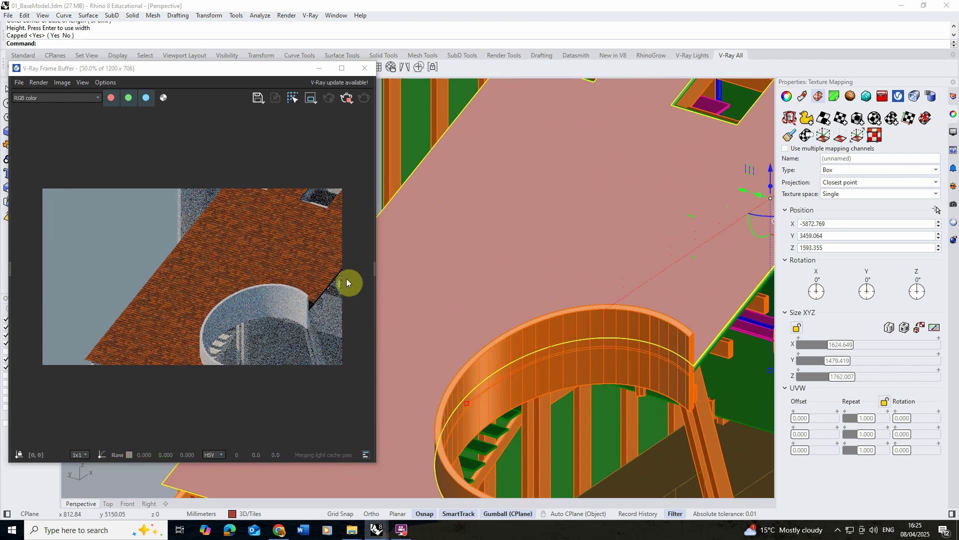
pyautogui.scroll(3, 272, 281)
pyautogui.scroll(-3, 268, 283)
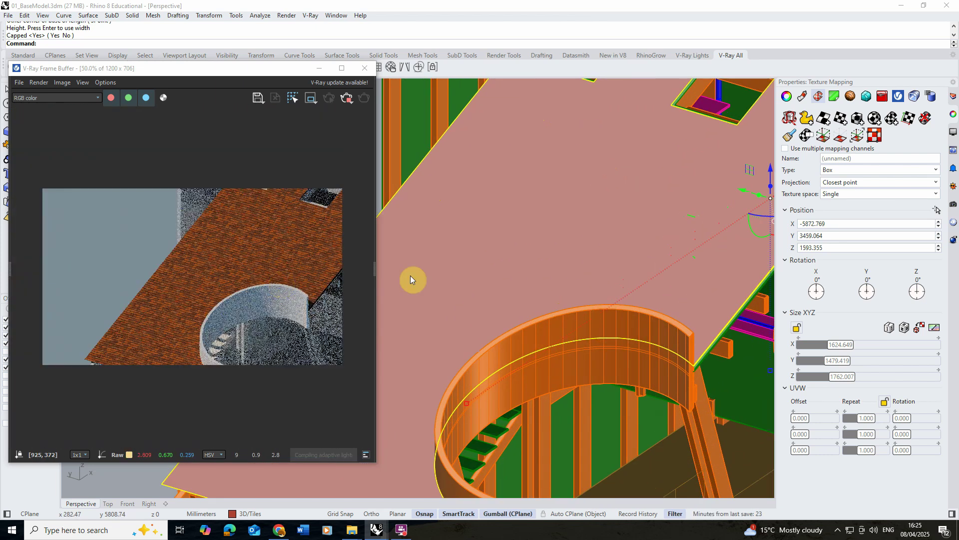
pyautogui.scroll(-5, 502, 296)
pyautogui.scroll(4, 599, 215)
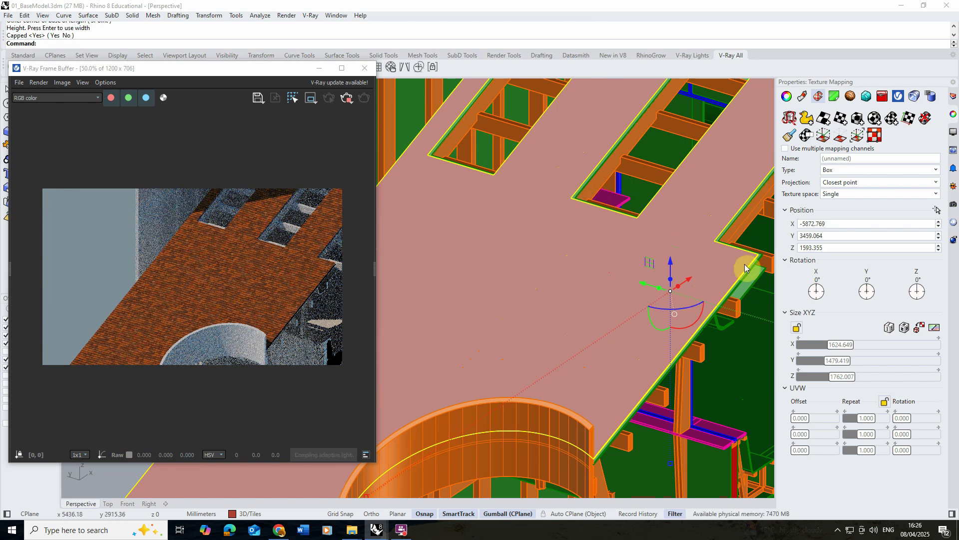
# Step: Enlarge the box mapping to about 2424 per side and rotate it 90° around Z
pyautogui.moveTo(822, 343); pyautogui.dragTo(857, 359)
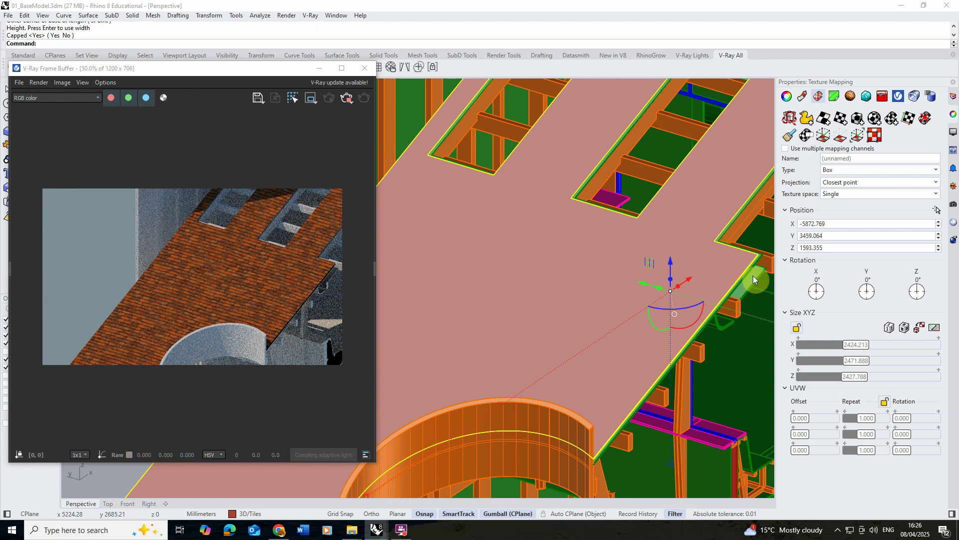
pyautogui.moveTo(921, 292); pyautogui.dragTo(925, 298)
pyautogui.doubleClick(924, 295)
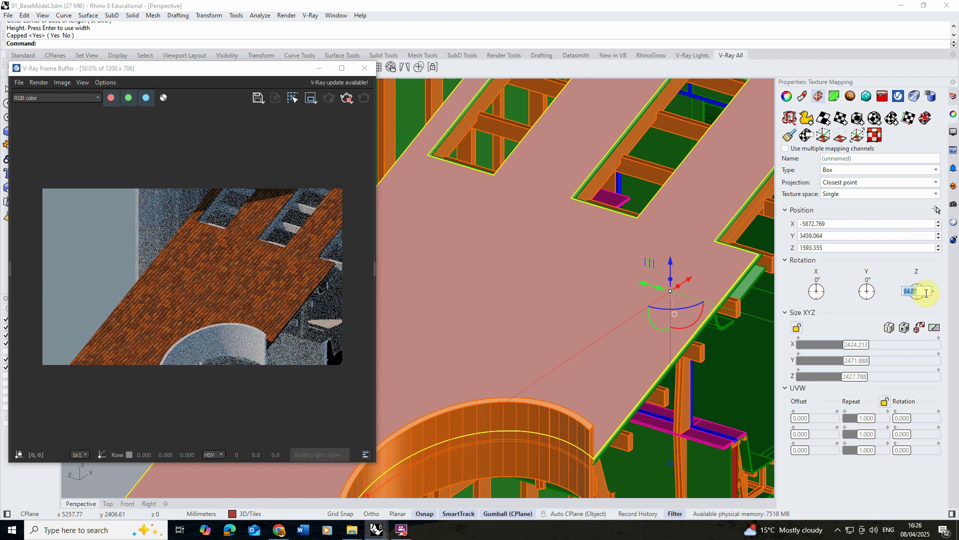
pyautogui.write('90')
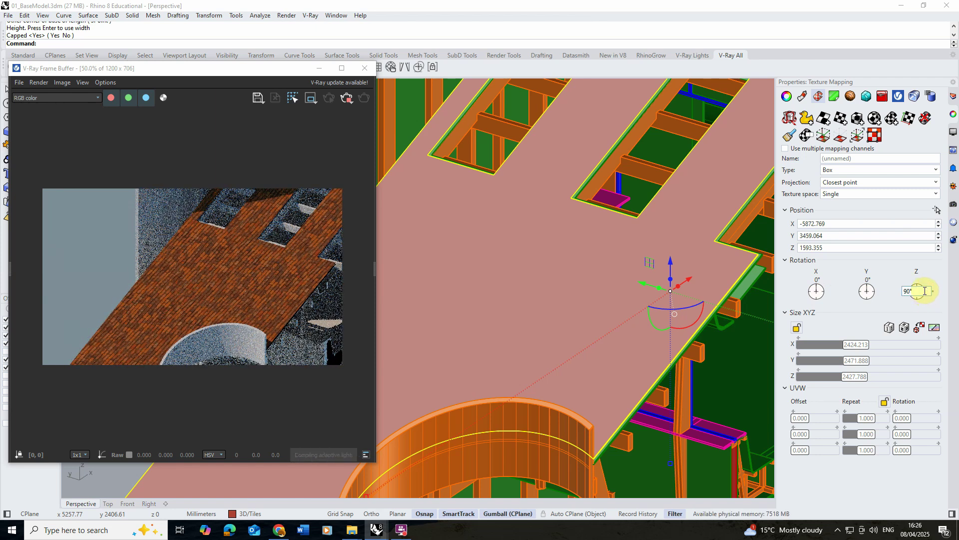
pyautogui.press('Return')
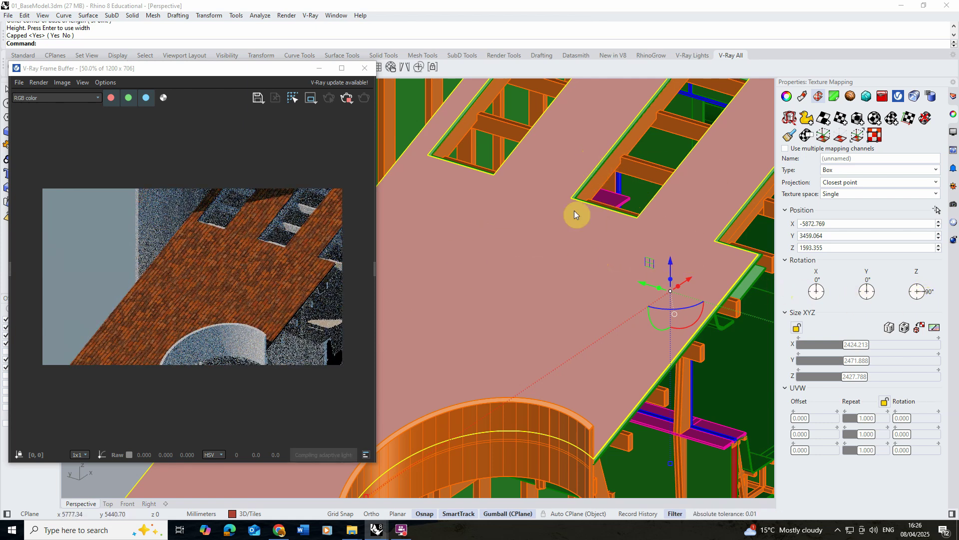
# Step: Inspect the rotated tiles around the roof openings, then move the Frame Buffer to the right
pyautogui.moveTo(572, 221); pyautogui.dragTo(599, 194, button='right')
pyautogui.scroll(3, 599, 190)
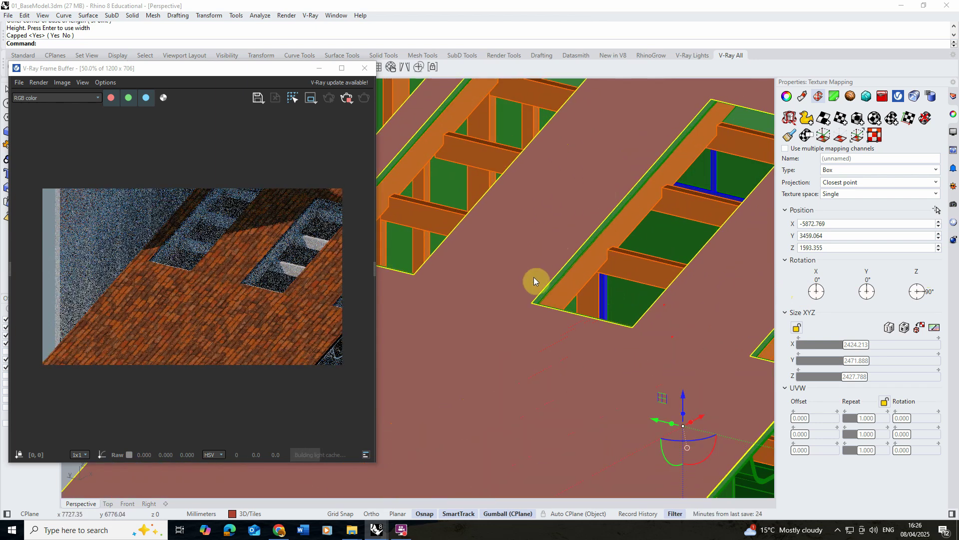
pyautogui.scroll(2, 579, 272)
pyautogui.scroll(2, 706, 140)
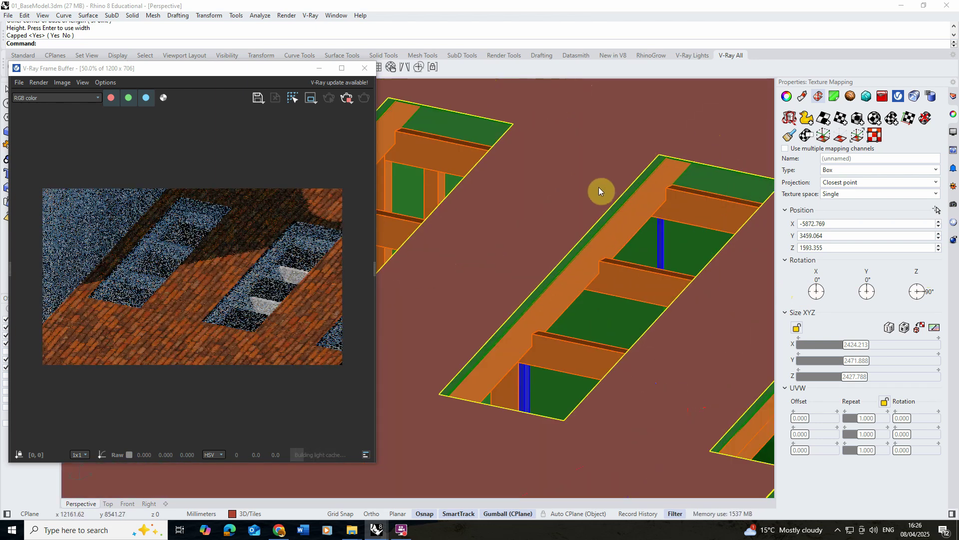
pyautogui.scroll(2, 603, 189)
pyautogui.scroll(-2, 535, 210)
pyautogui.moveTo(535, 210); pyautogui.dragTo(587, 206, button='right')
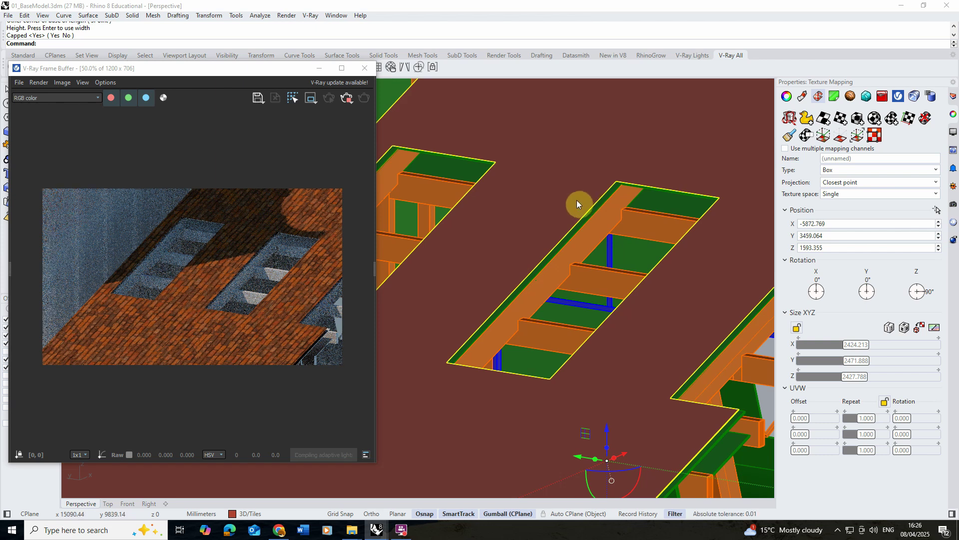
pyautogui.moveTo(248, 78); pyautogui.dragTo(783, 65)
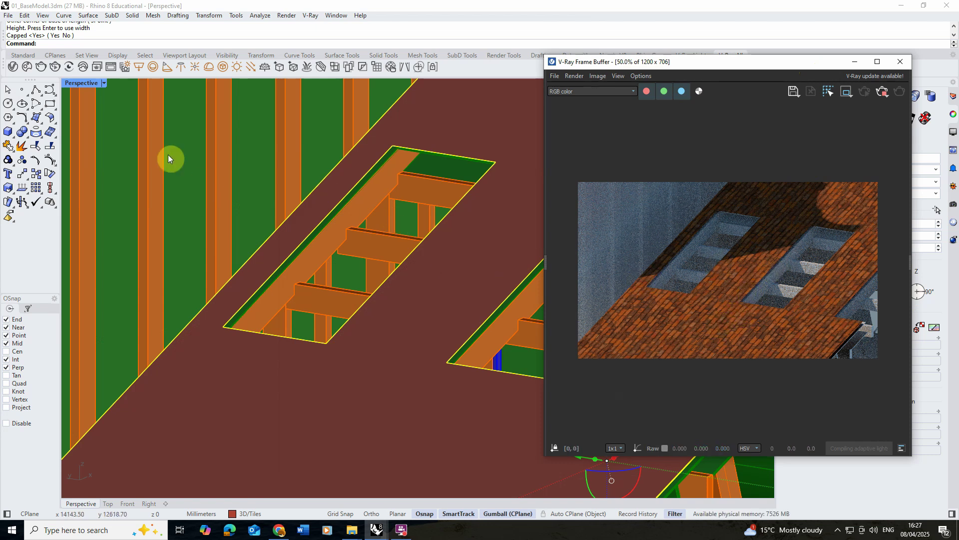
# Step: Add a V-Ray Displacement geometry asset and apply it to the selected roof
pyautogui.click(13, 69)
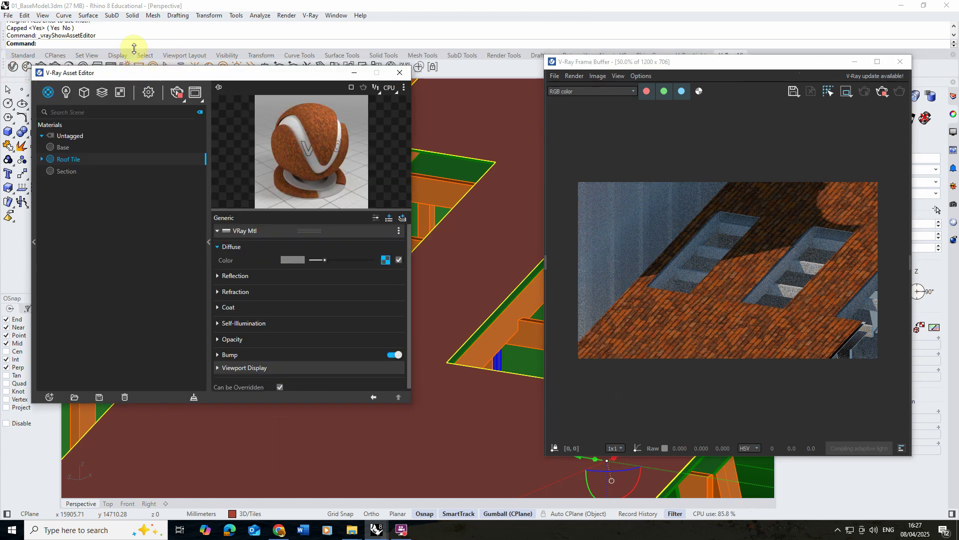
pyautogui.click(50, 397)
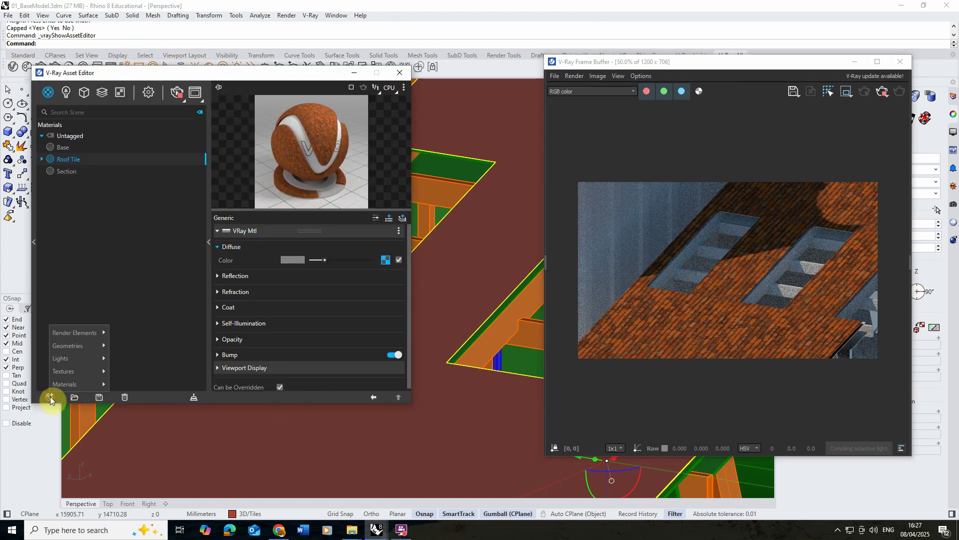
pyautogui.moveTo(75, 358)
pyautogui.moveTo(95, 344)
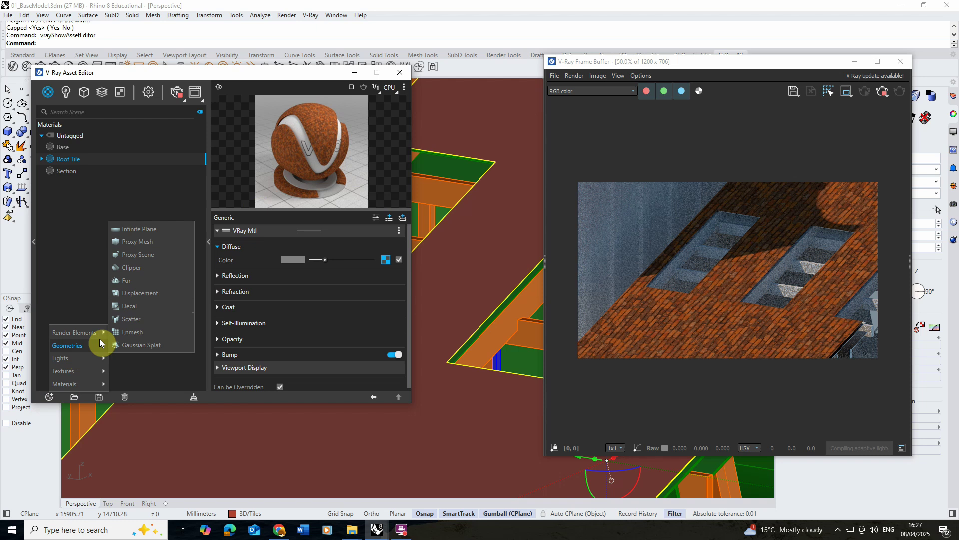
pyautogui.click(153, 294)
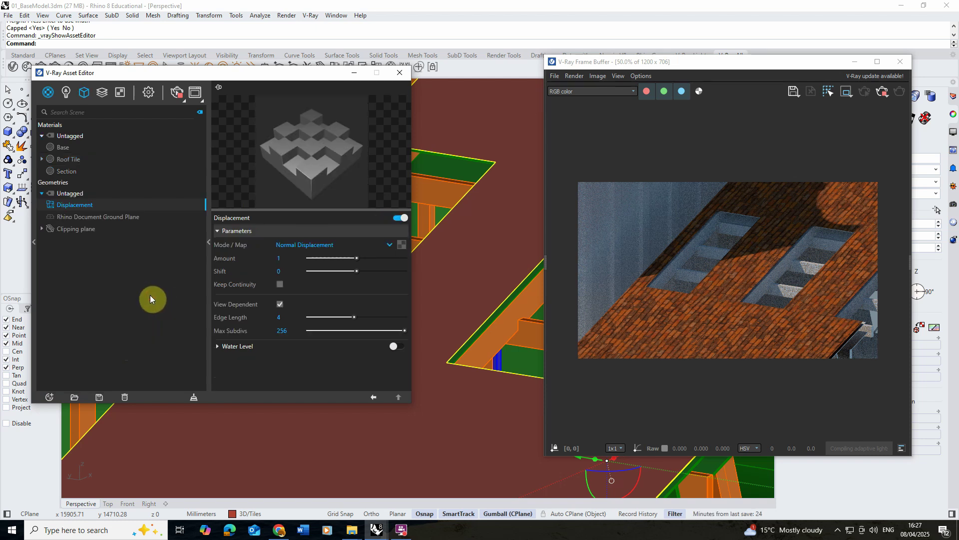
pyautogui.rightClick(94, 209)
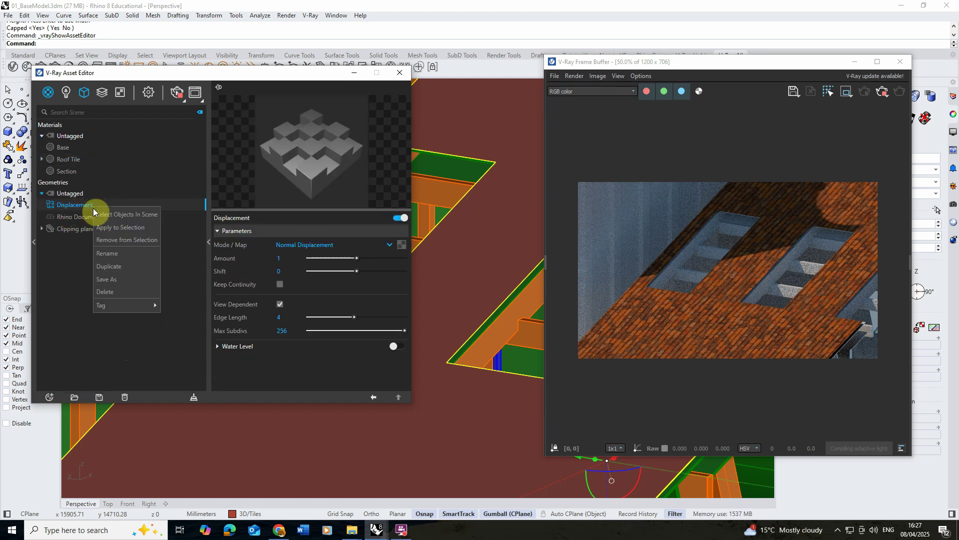
pyautogui.click(118, 231)
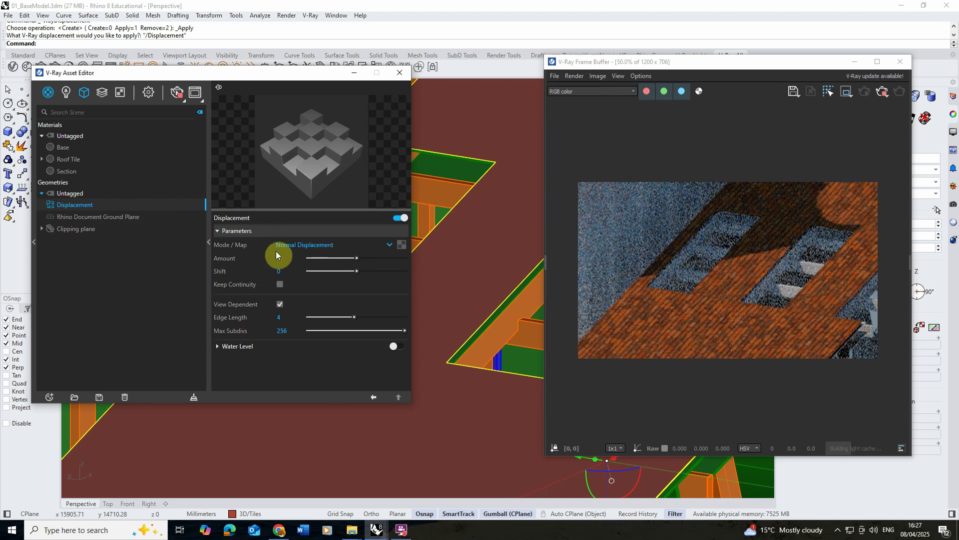
# Step: Switch the displacement's mode to 2D Displacement
pyautogui.click(307, 244)
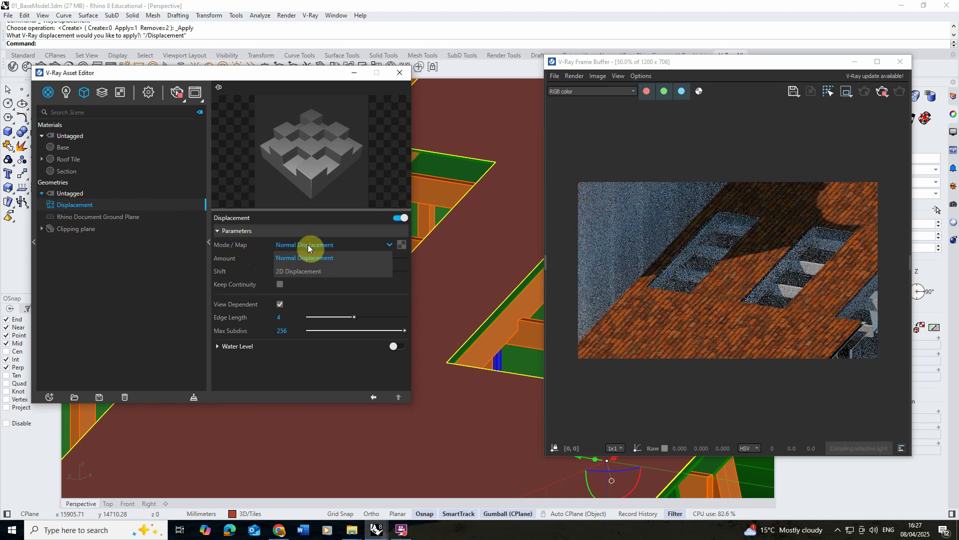
pyautogui.click(316, 271)
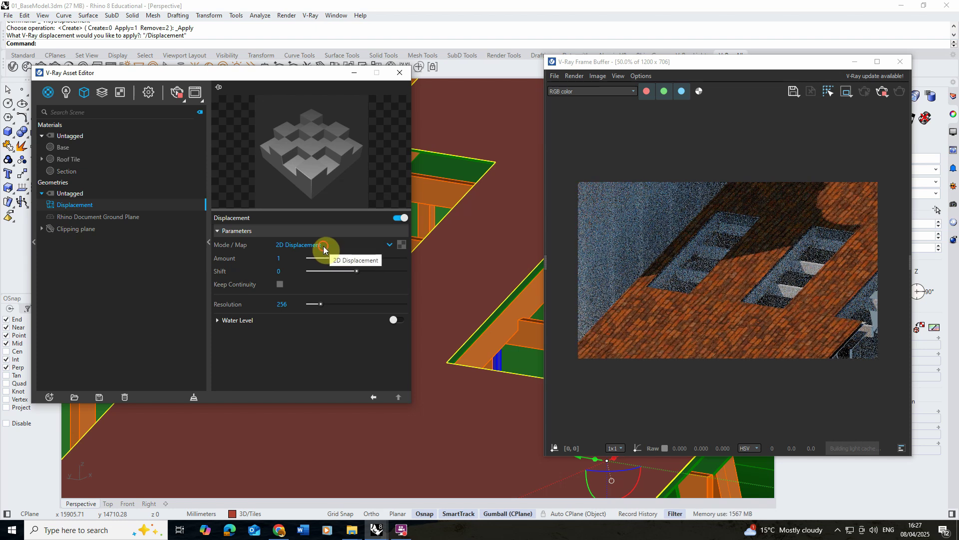
pyautogui.click(323, 246)
pyautogui.click(327, 241)
pyautogui.click(346, 232)
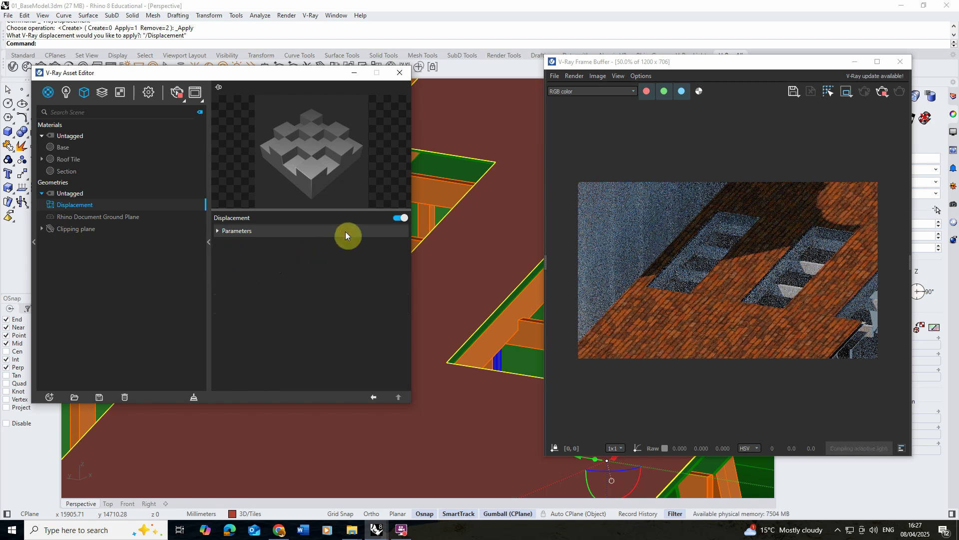
pyautogui.click(295, 229)
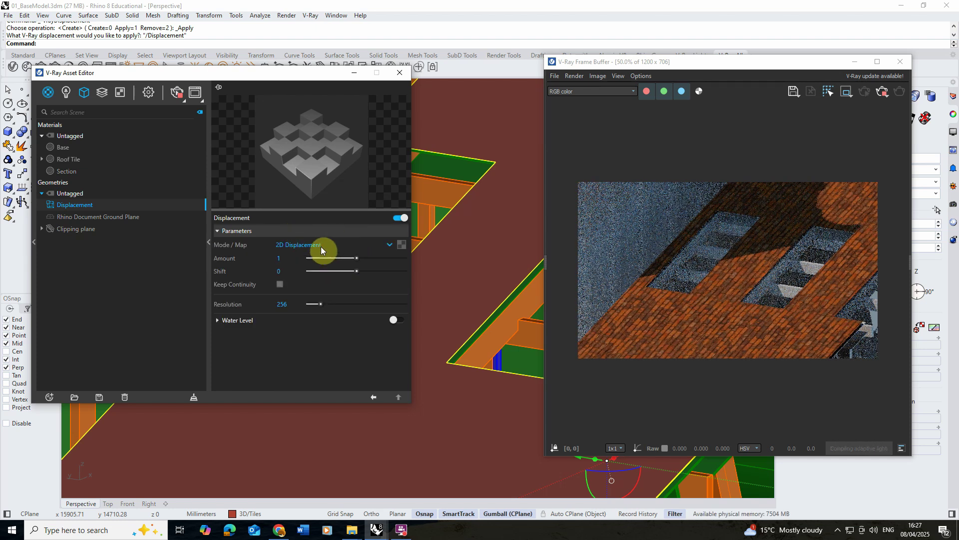
pyautogui.click(401, 245)
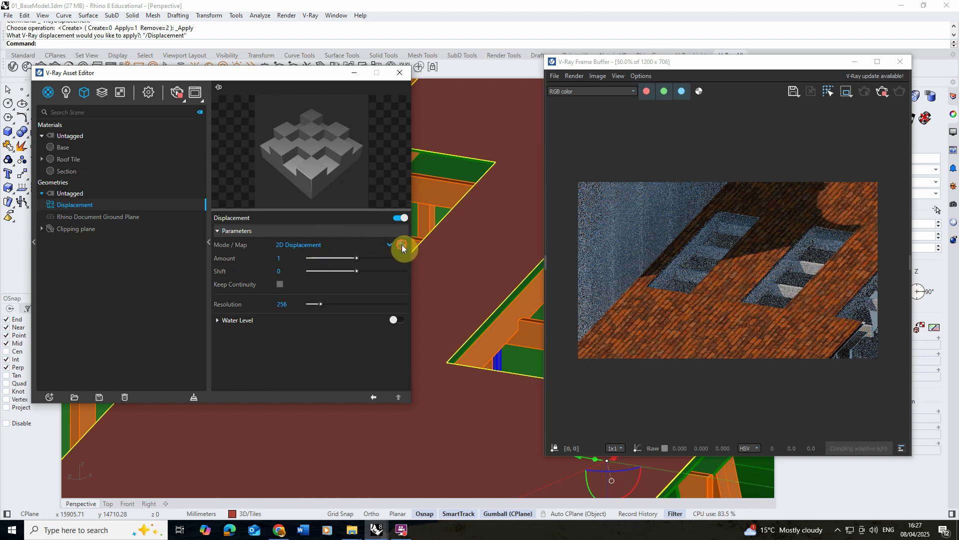
# Step: Load clay_roof_tiles_02_disp_2k as the Bitmap map driving the 2D displacement
pyautogui.click(369, 100)
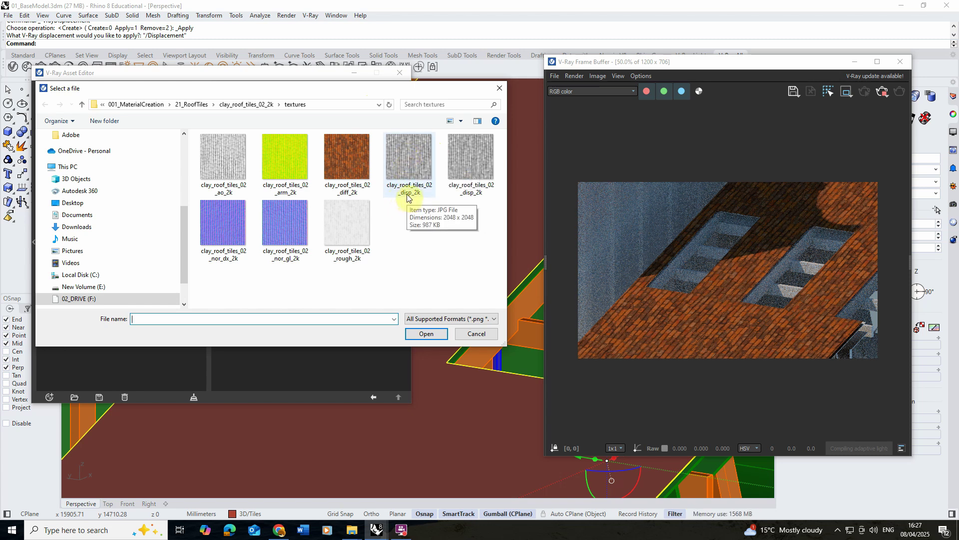
pyautogui.click(461, 121)
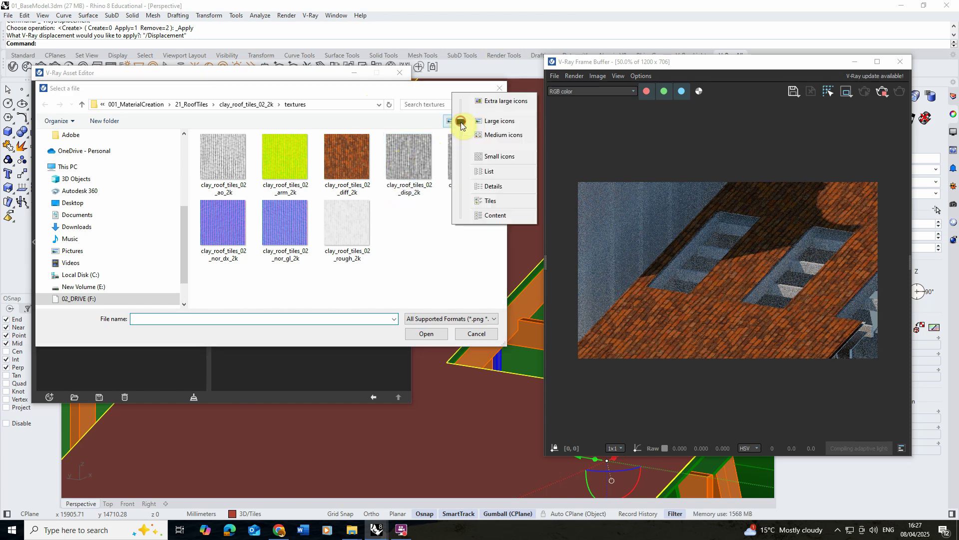
pyautogui.click(488, 108)
pyautogui.scroll(-5, 418, 227)
pyautogui.scroll(3, 418, 222)
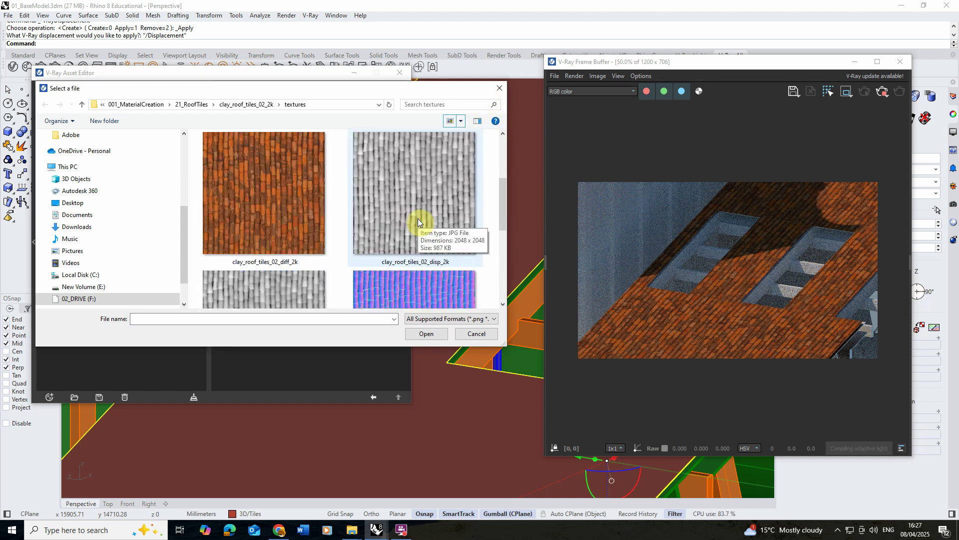
pyautogui.click(419, 222)
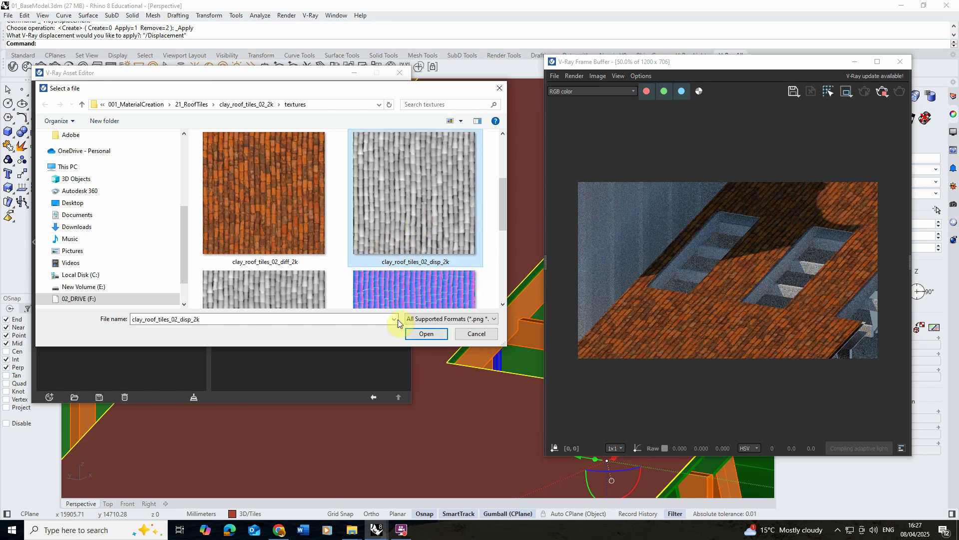
pyautogui.click(427, 334)
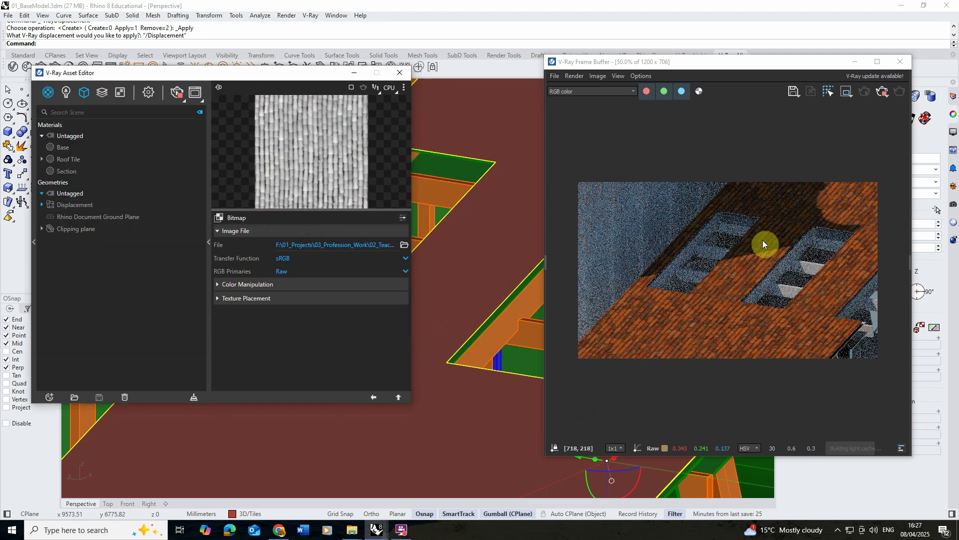
# Step: Set the V-Ray displacement Amount to 40 and zoom in to inspect the raised tiles
pyautogui.click(374, 397)
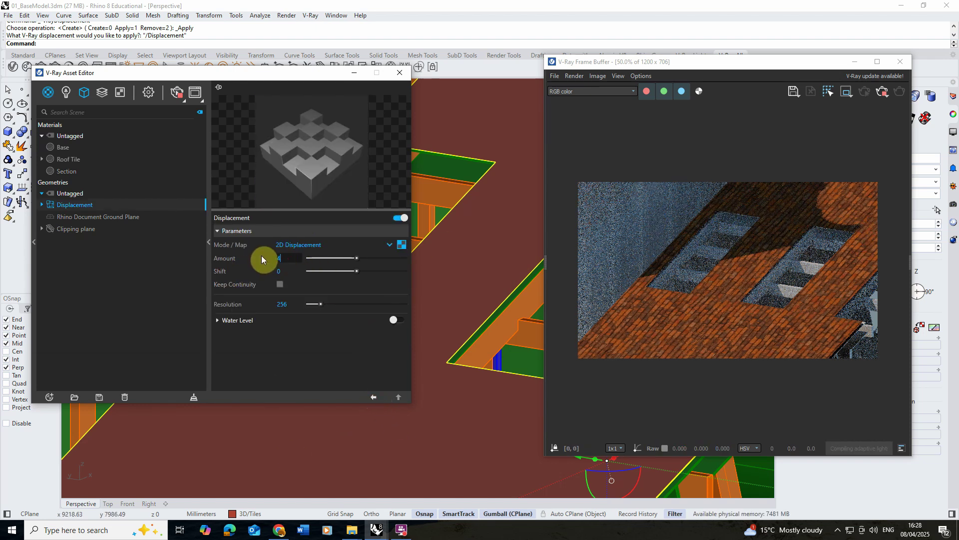
pyautogui.press('Return')
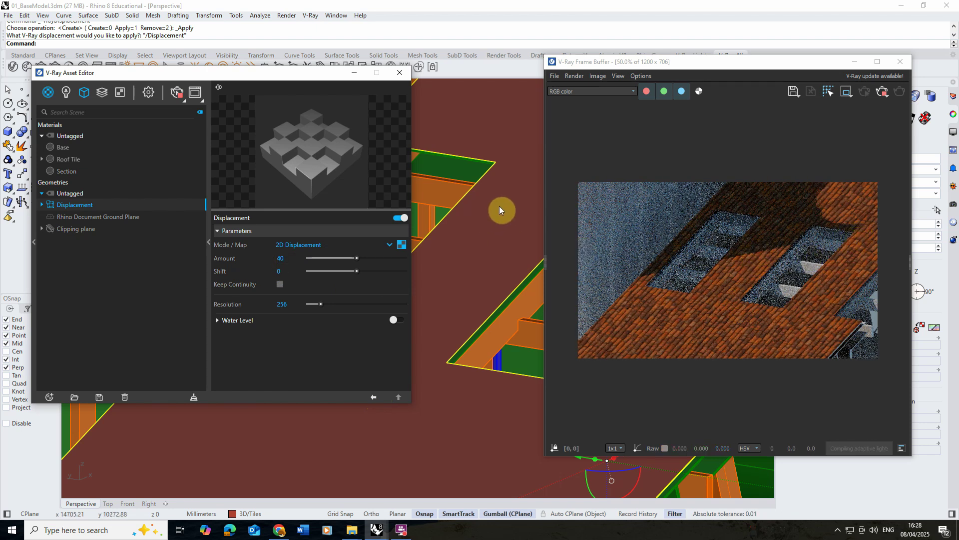
pyautogui.scroll(5, 503, 232)
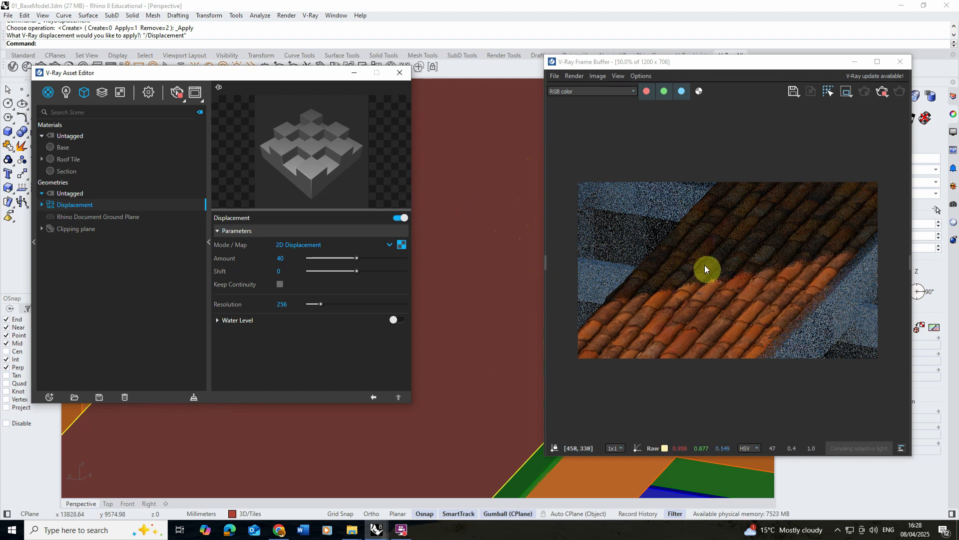
pyautogui.scroll(-1, 655, 290)
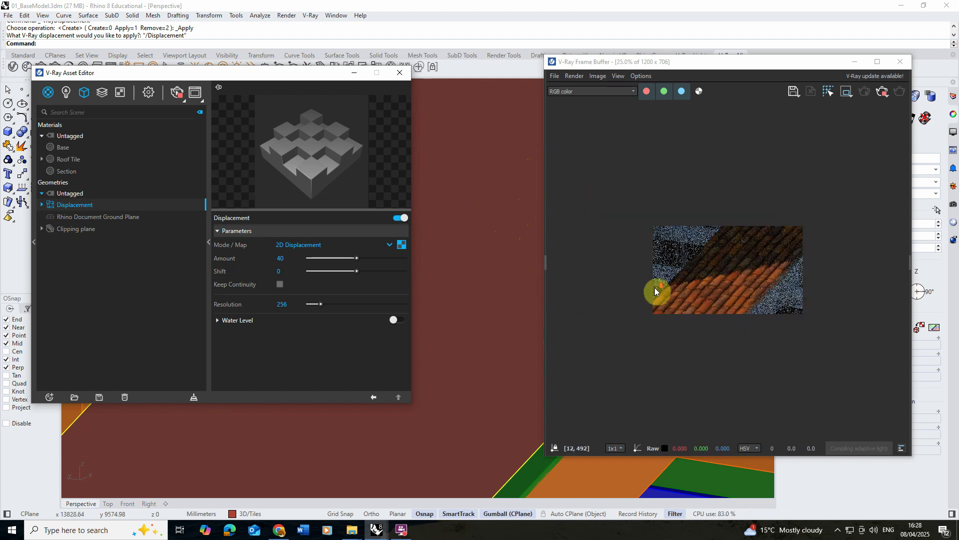
pyautogui.scroll(5, 448, 262)
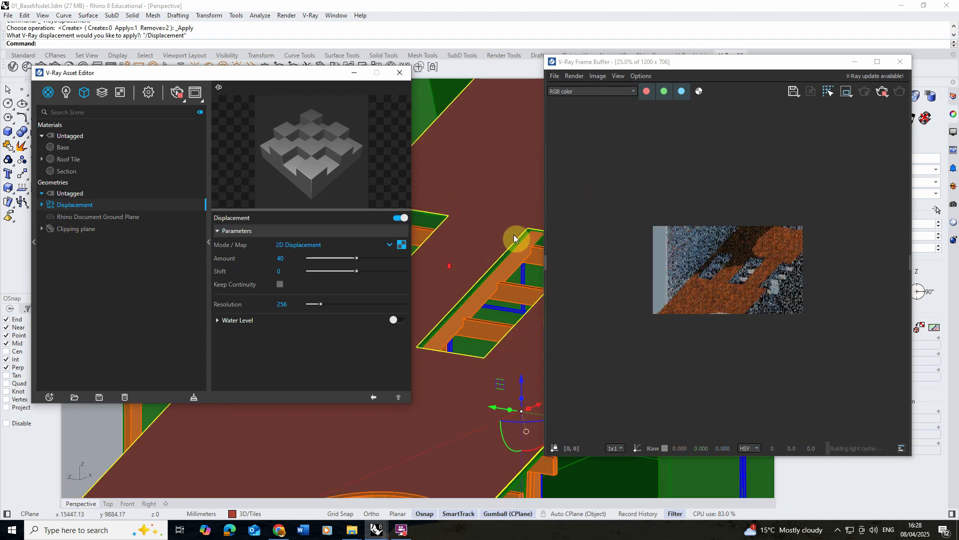
pyautogui.scroll(2, 511, 233)
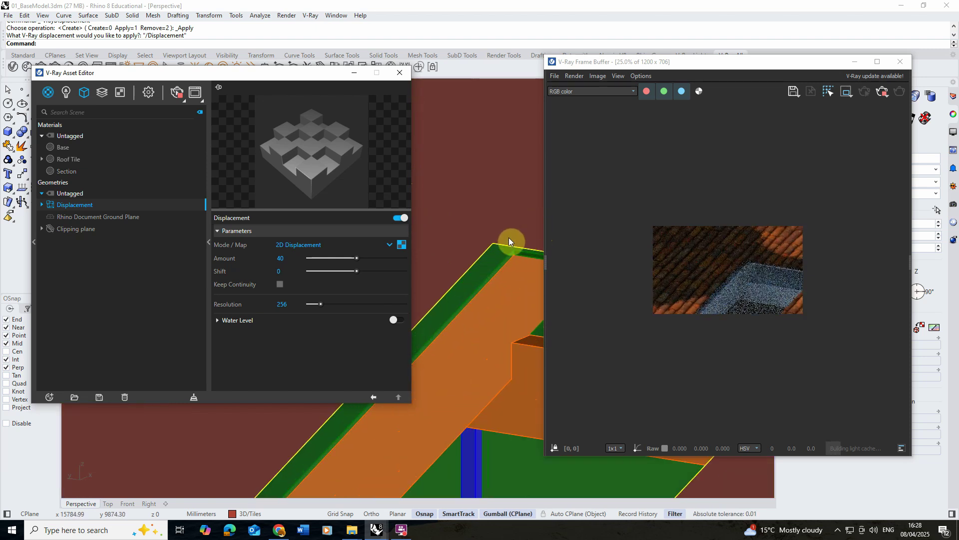
pyautogui.scroll(2, 502, 251)
pyautogui.scroll(-2, 501, 250)
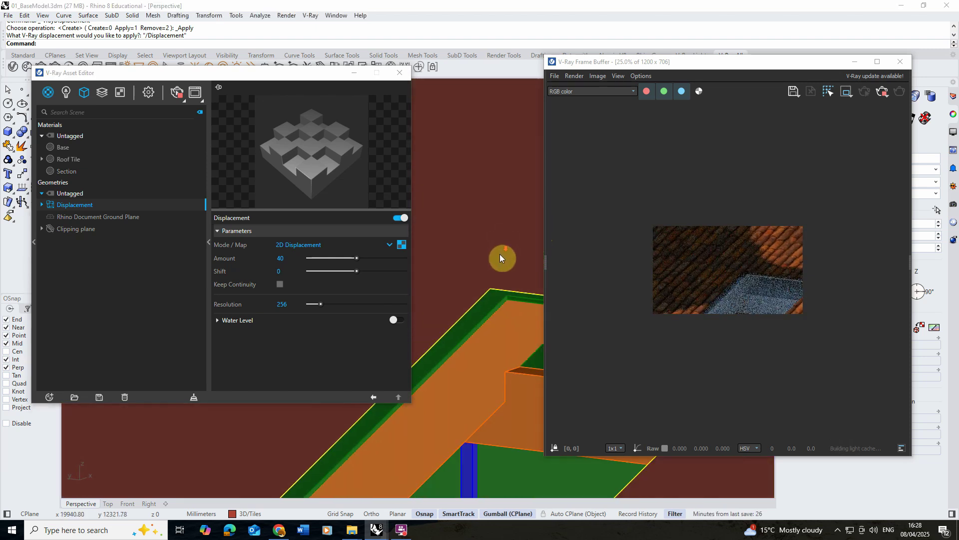
pyautogui.scroll(-1, 515, 248)
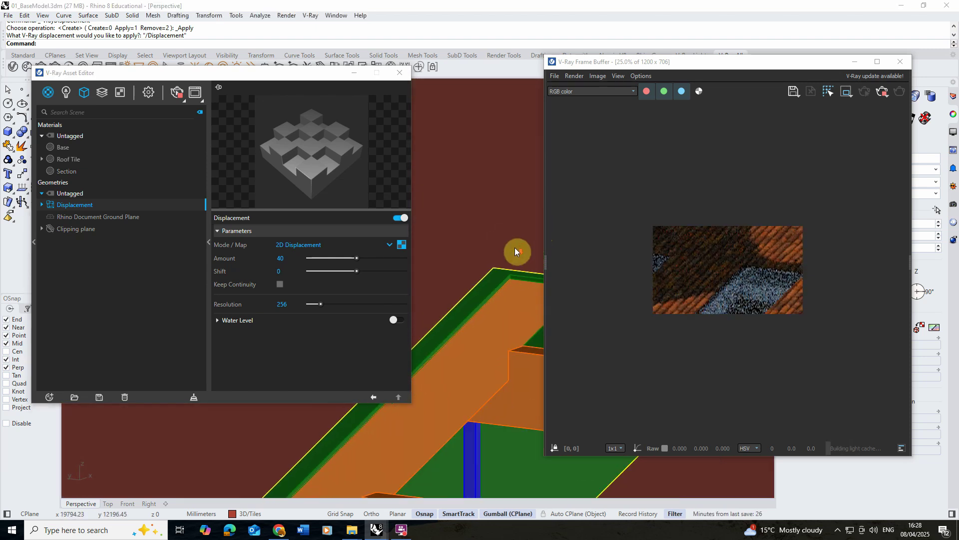
pyautogui.scroll(2, 719, 288)
pyautogui.scroll(-1, 731, 286)
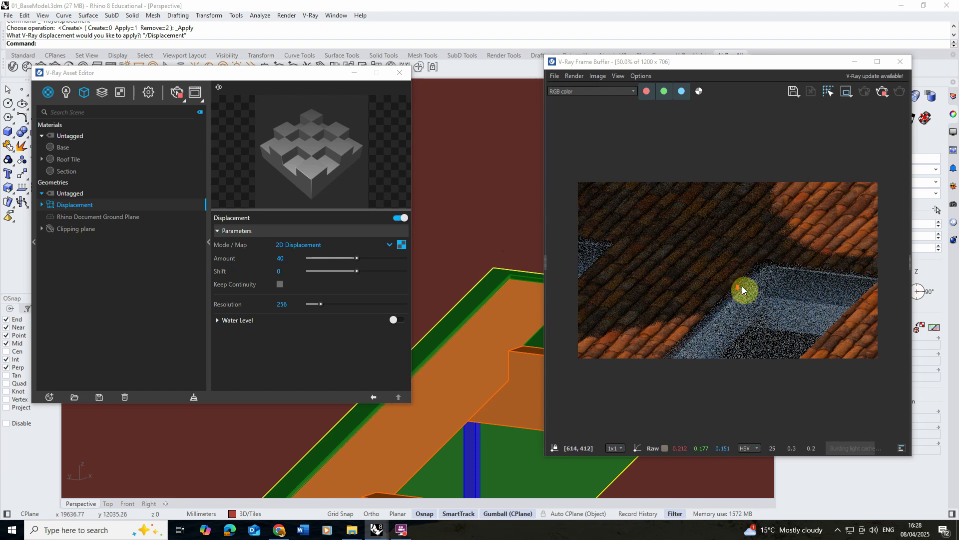
# Step: Raise the displacement Amount to 80 for deeper tiles, then reopen the Amount value
pyautogui.click(278, 258)
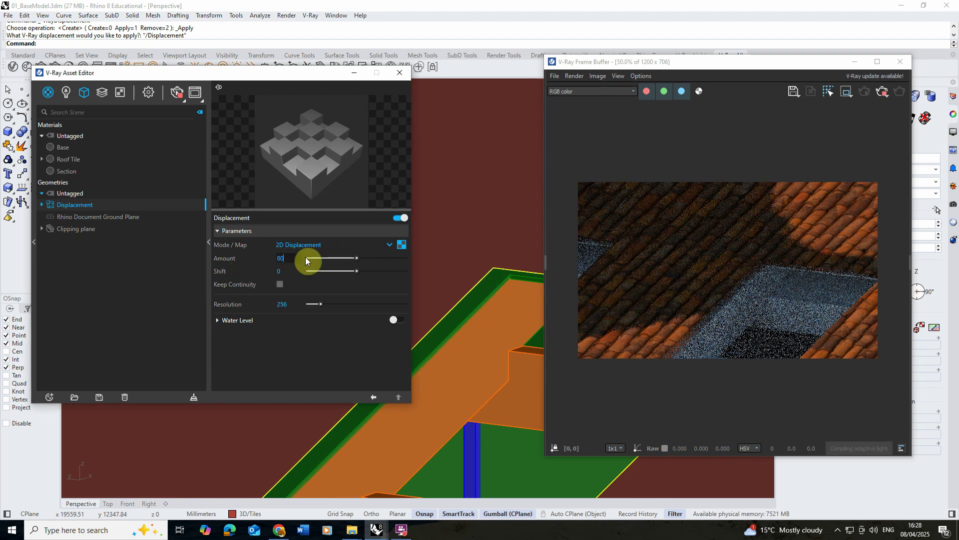
pyautogui.press('Return')
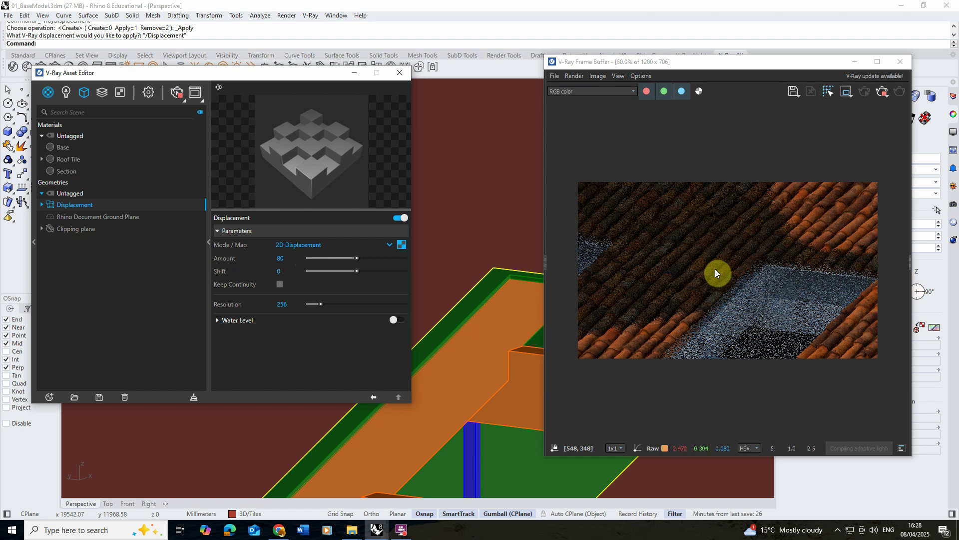
pyautogui.click(281, 258)
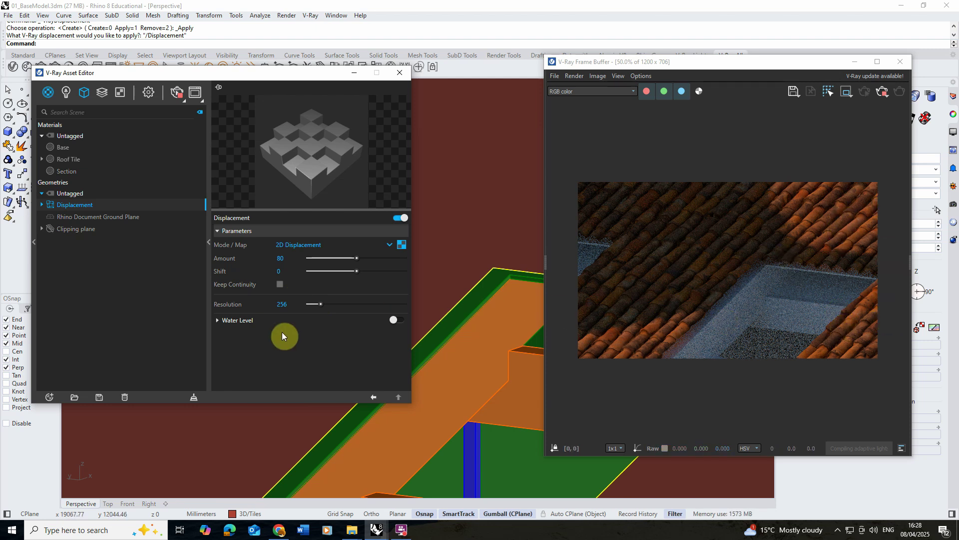
pyautogui.moveTo(320, 304); pyautogui.dragTo(328, 305)
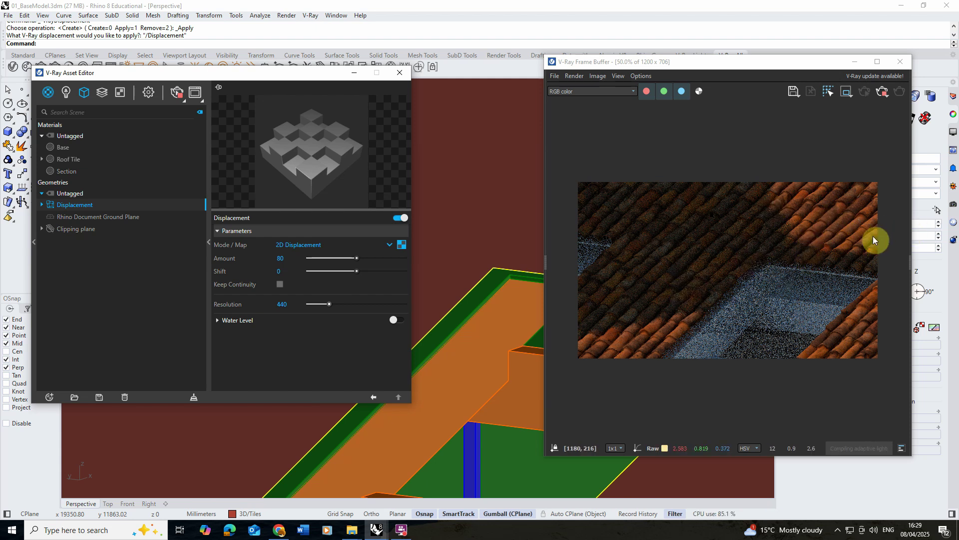
pyautogui.scroll(-3, 490, 264)
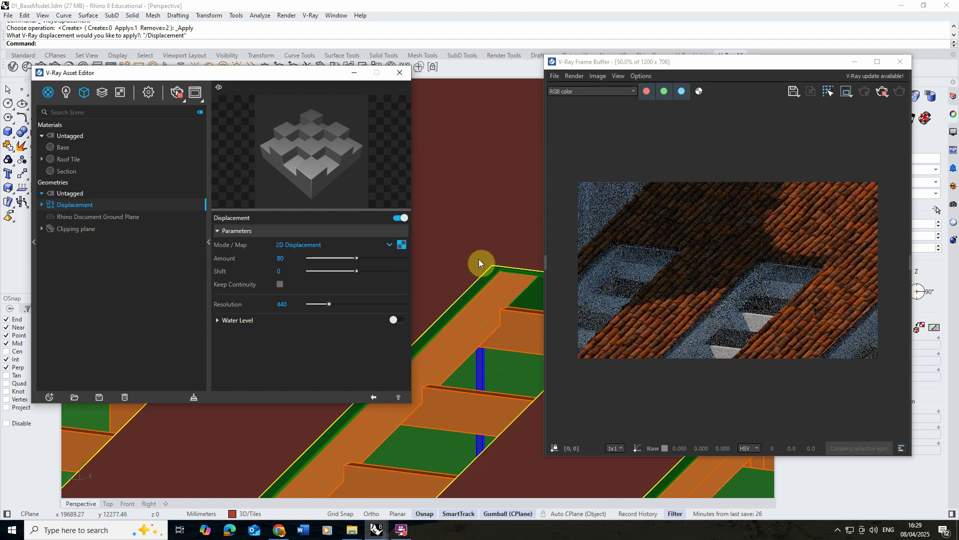
pyautogui.scroll(-3, 479, 260)
pyautogui.scroll(3, 492, 313)
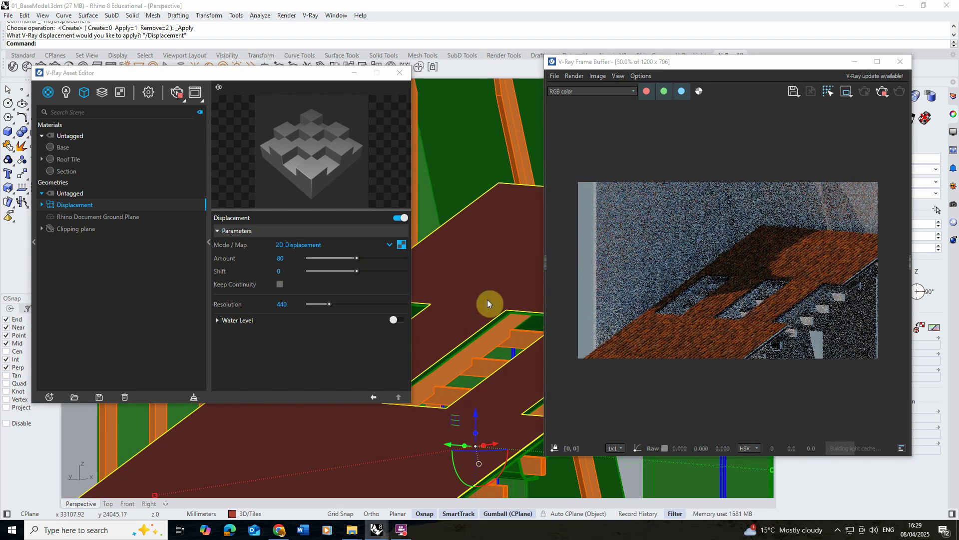
pyautogui.scroll(4, 506, 296)
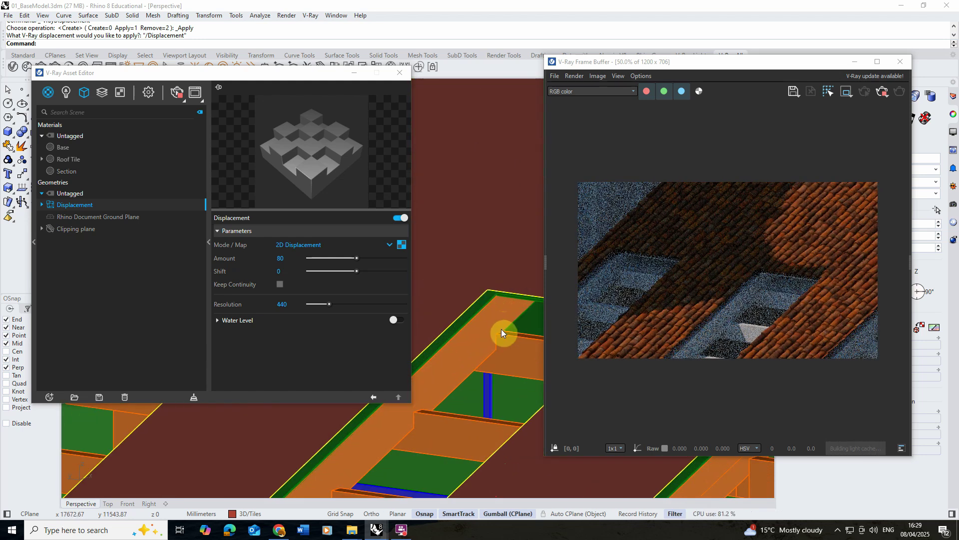
pyautogui.scroll(2, 499, 331)
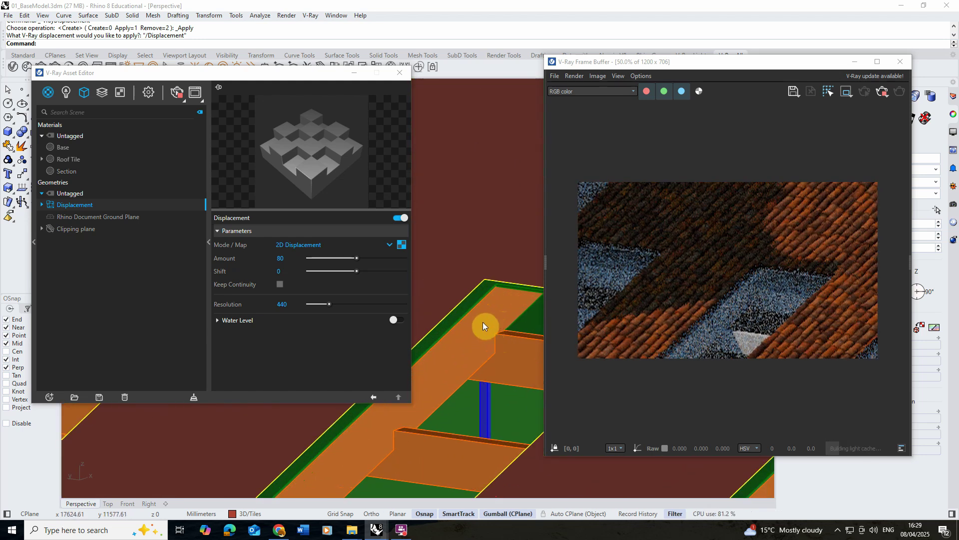
pyautogui.moveTo(481, 319); pyautogui.dragTo(479, 316, button='right')
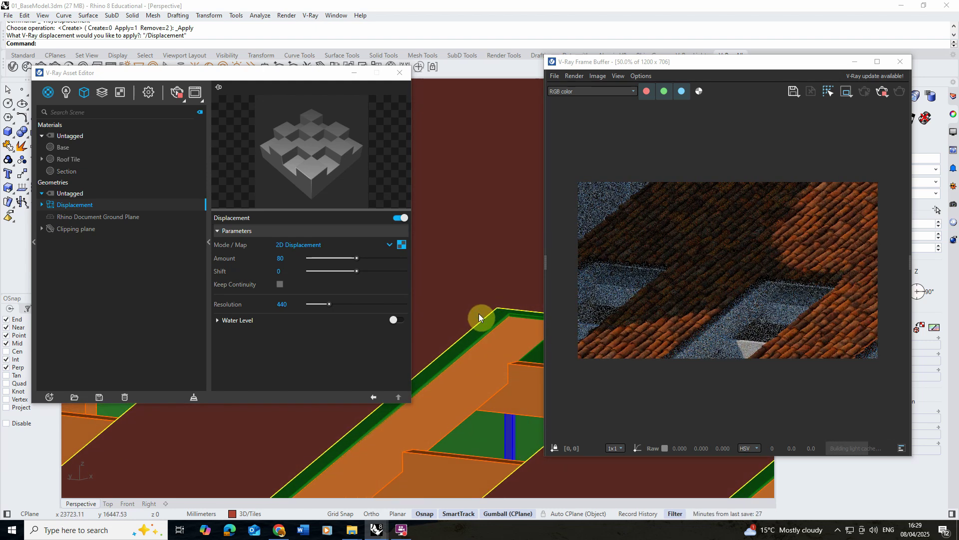